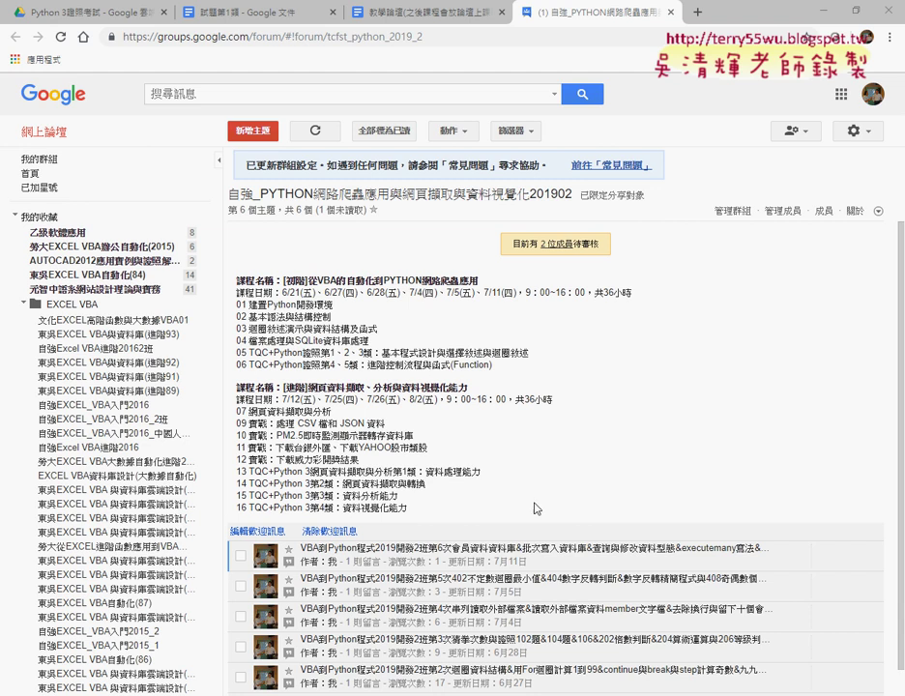
Open the first topic, the class 6 member-database lesson outline, and scroll to its post body.
click(548, 548)
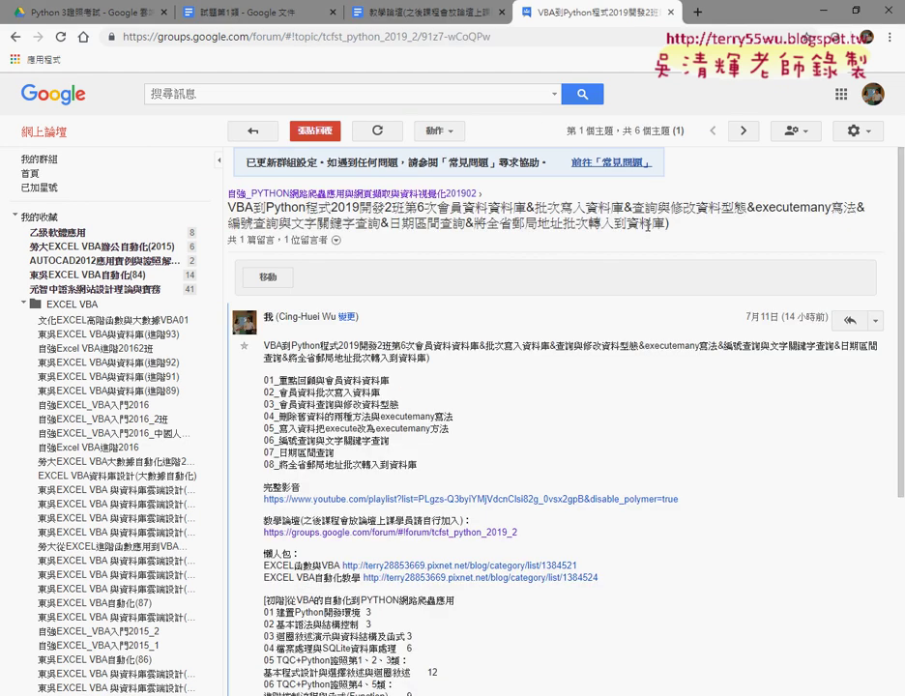
scroll(647, 242, down, 3)
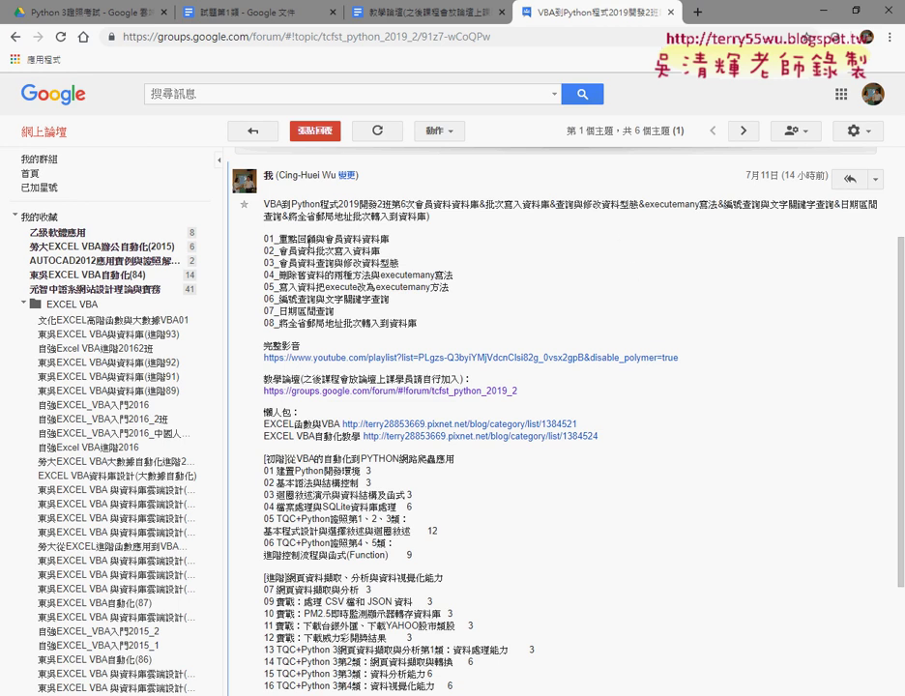
Select the phrase 會員資料 in outline item 01 of the lesson post.
double_click(330, 239)
drag(330, 239, 362, 239)
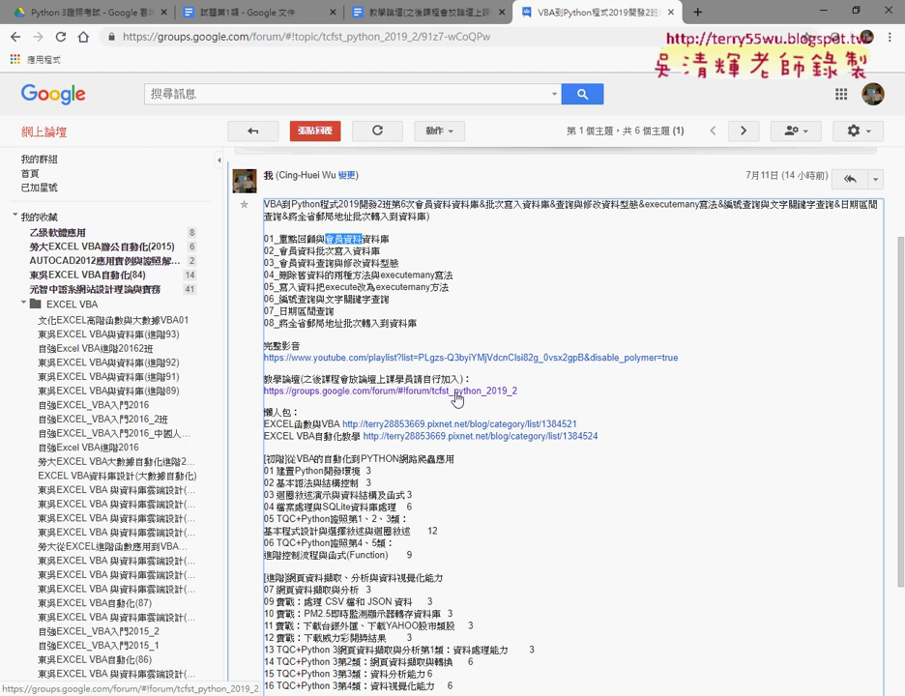
Select 寫入資料庫 in outline item 02 of the post.
mouse_move(343, 239)
mouse_down()
mouse_move(336, 252)
mouse_move(385, 251)
mouse_move(335, 250)
mouse_up()
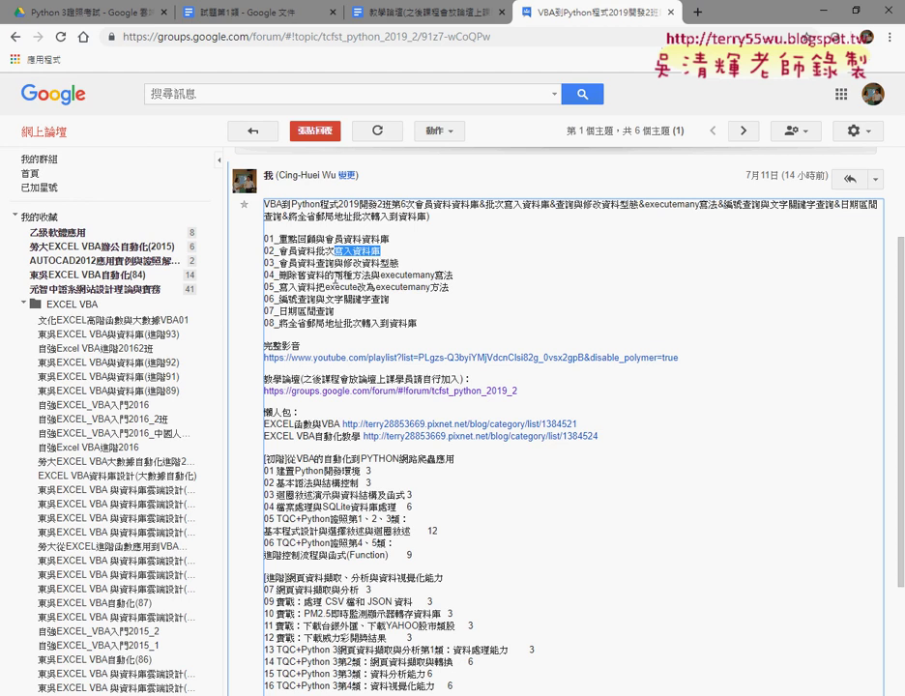
Select 'many' inside executemany on outline item 04.
drag(412, 276, 436, 277)
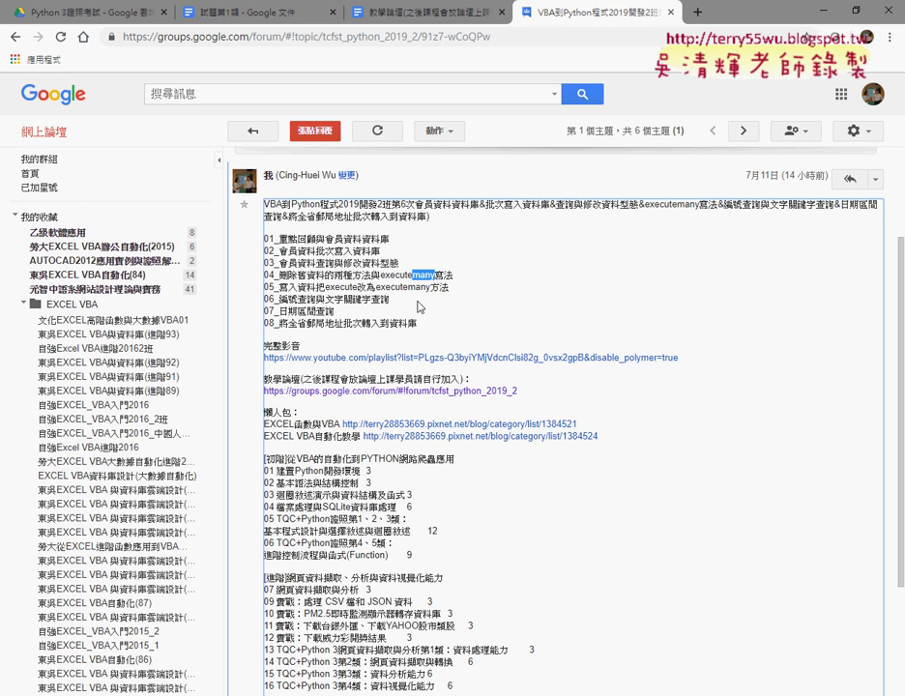
Select the item 06 topic text 編號查詢與文字關鍵字查詢.
drag(280, 300, 389, 300)
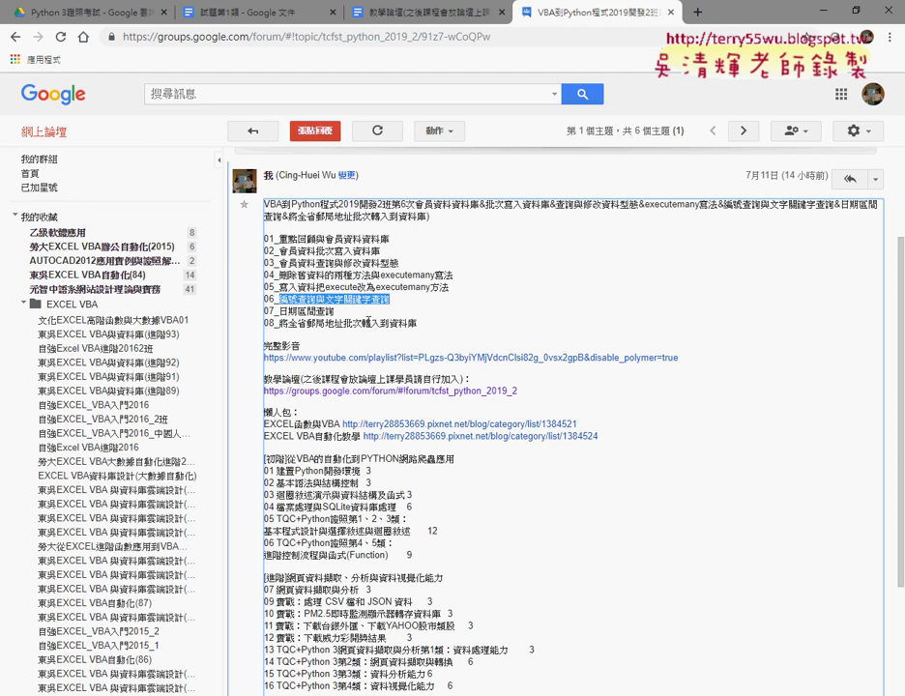
Return to Drive, go up to the course folder, open _雲端白板, and select the 08 document.
click(118, 14)
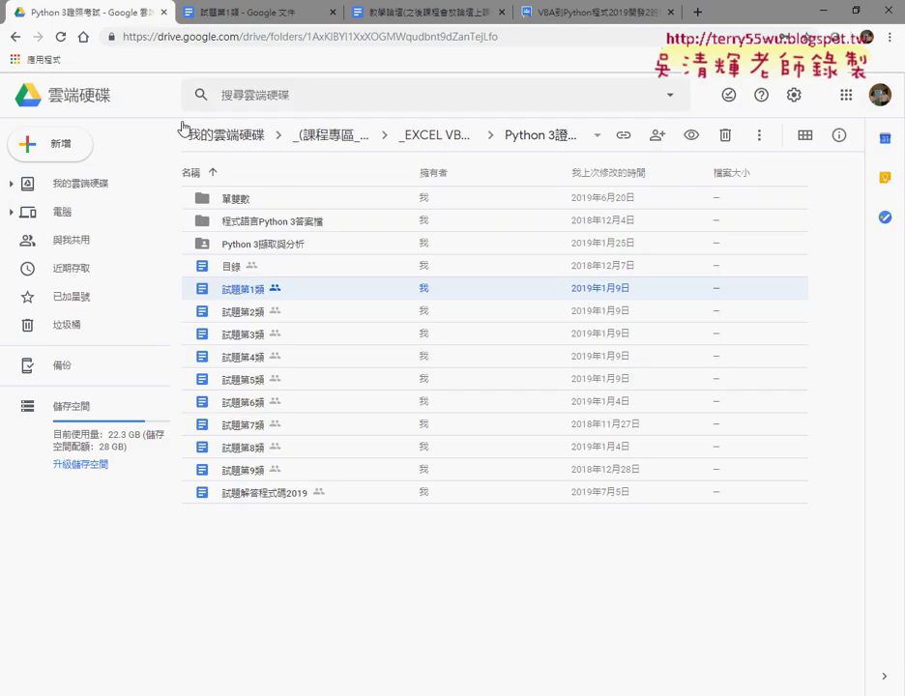
click(15, 37)
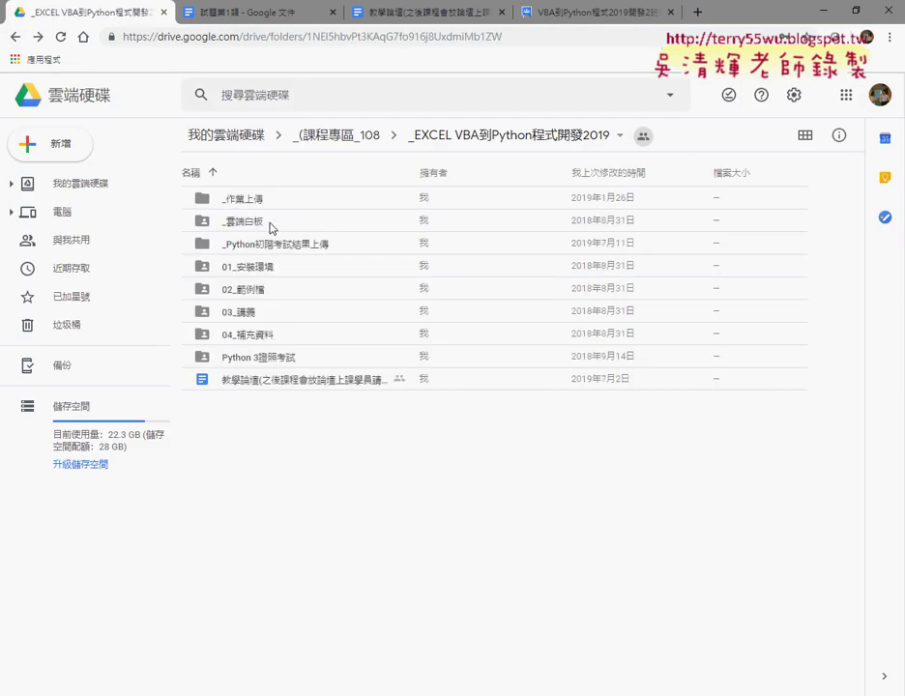
double_click(269, 228)
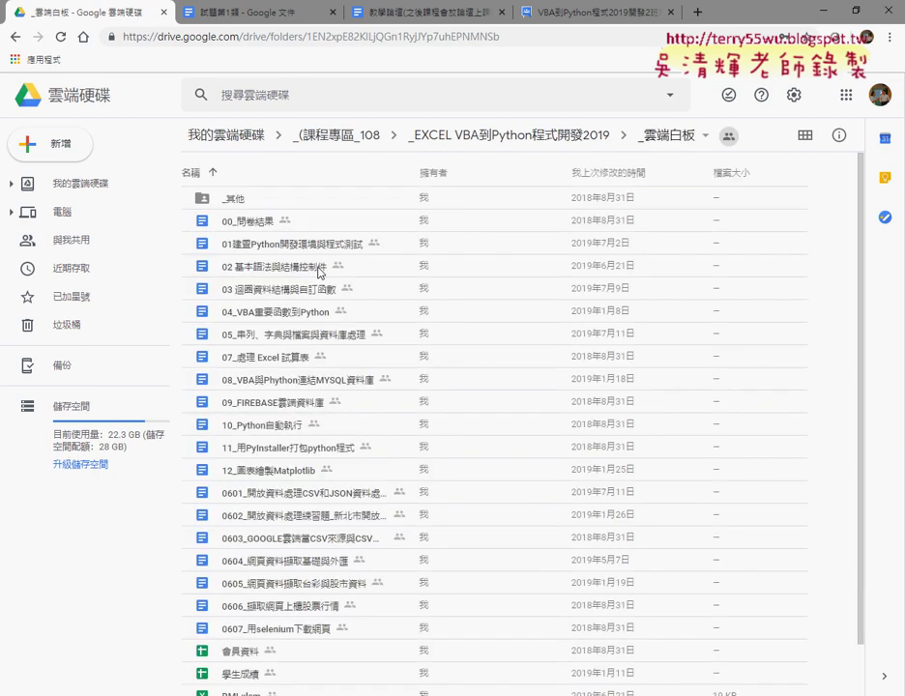
scroll(335, 323, down, 1)
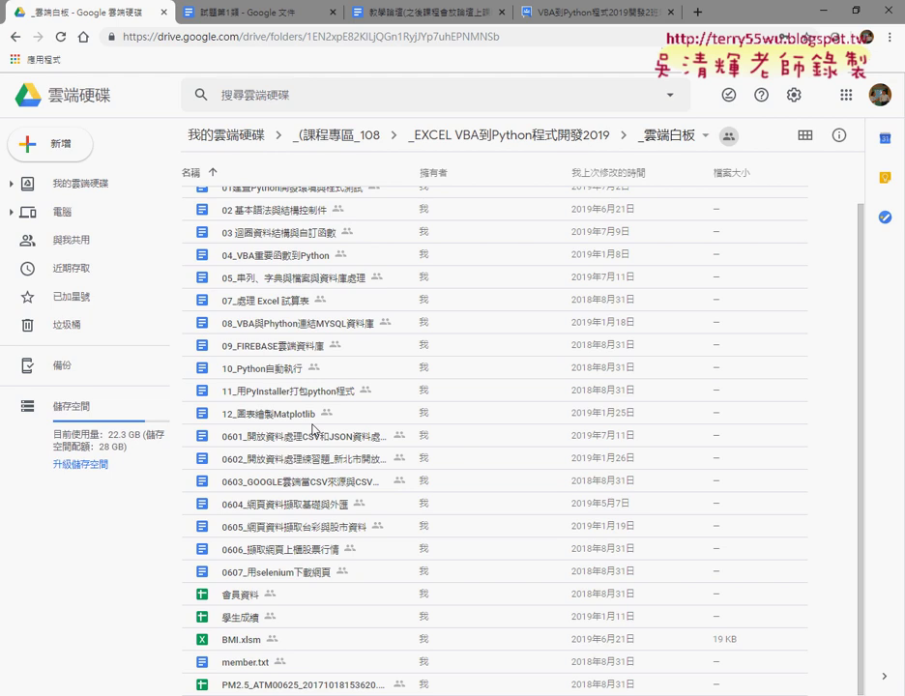
click(319, 331)
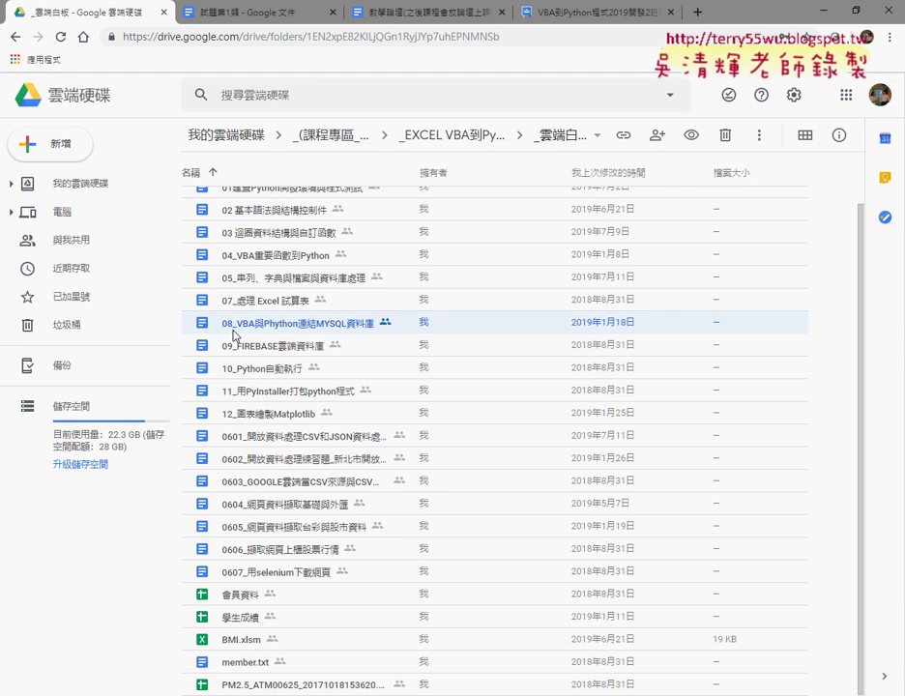
Open the 08_VBA與Phython連結MYSQL資料庫 document in Docs and read down through it.
double_click(346, 332)
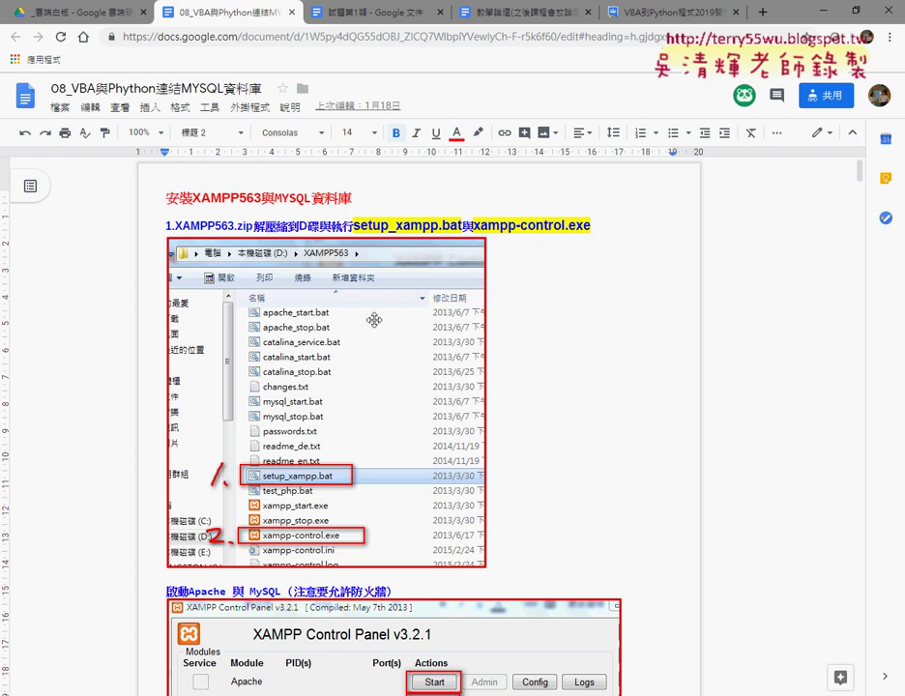
scroll(373, 319, down, 5)
scroll(451, 391, down, 4)
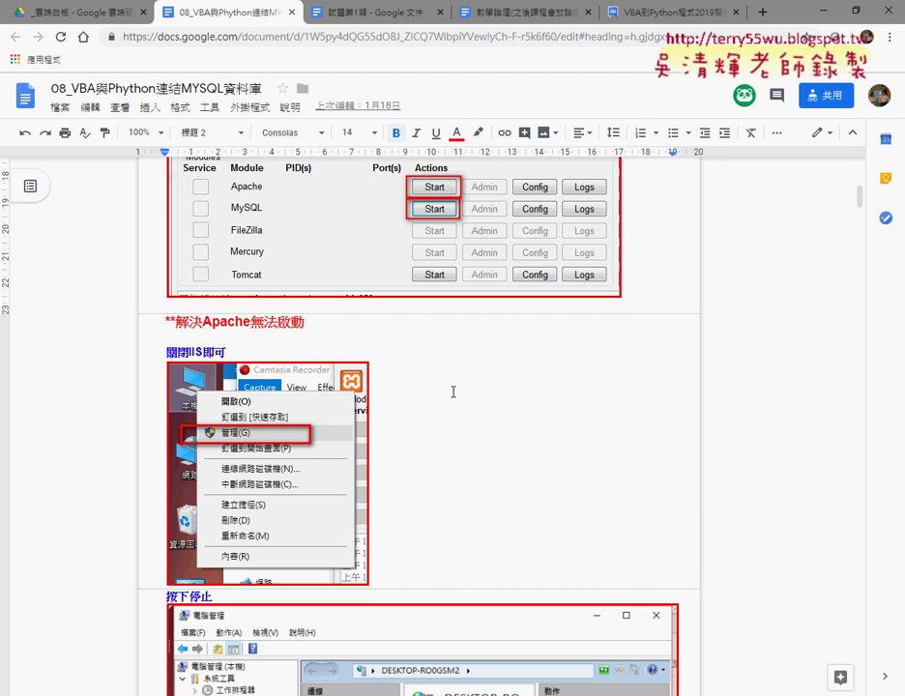
scroll(446, 386, down, 8)
scroll(448, 319, down, 6)
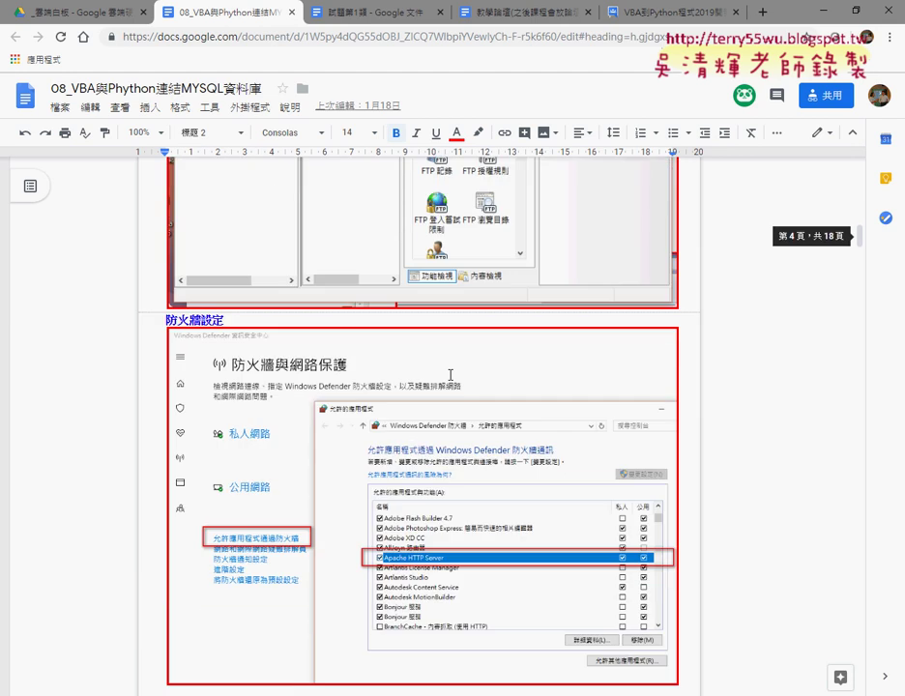
scroll(449, 374, down, 6)
Reach the pymysql installation section and select the 'pip install pymysql' command.
scroll(448, 374, down, 8)
scroll(449, 374, down, 6)
scroll(449, 374, down, 7)
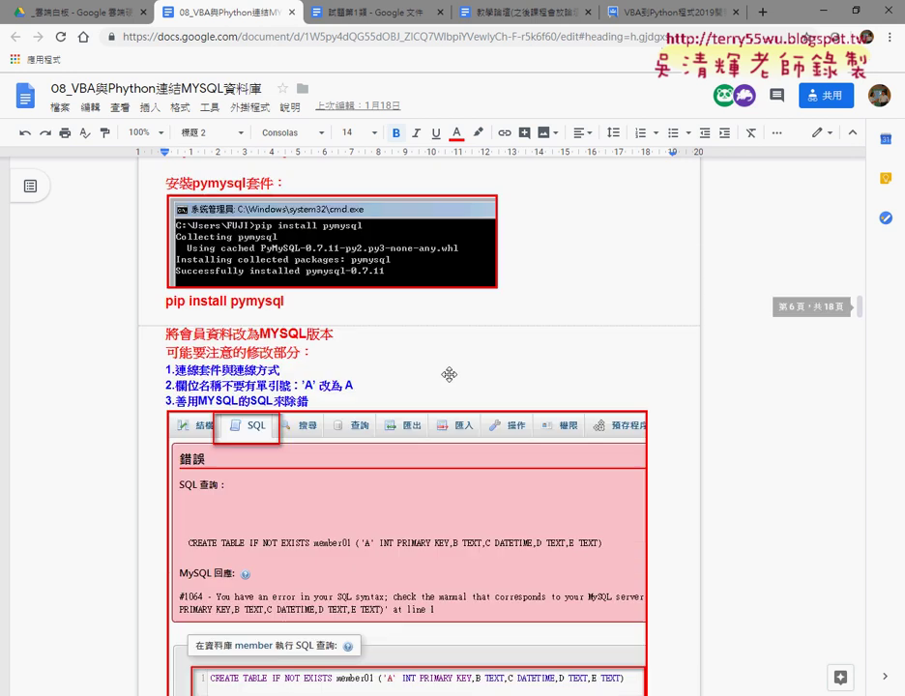
scroll(448, 374, down, 1)
scroll(448, 374, up, 1)
scroll(448, 374, up, 2)
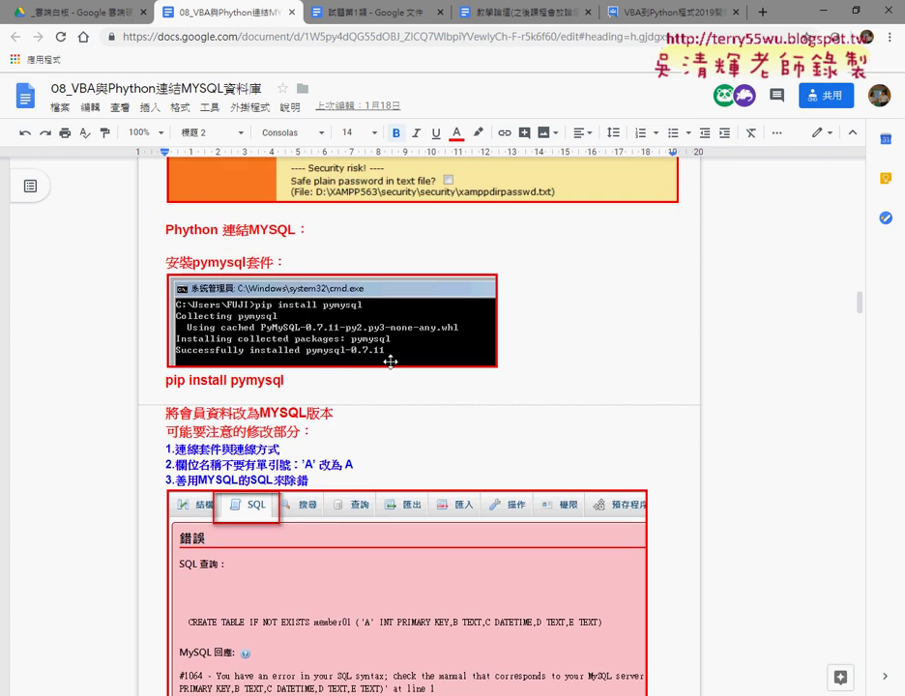
drag(166, 380, 292, 383)
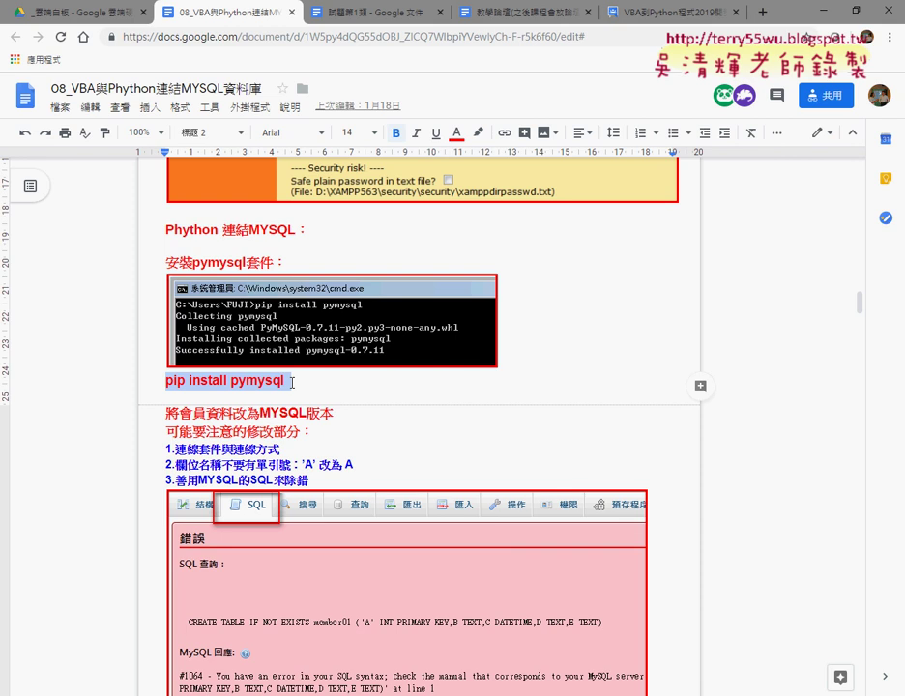
Scroll past the SQL error box to the 修改後程式碼 heading with the revised pymysql code.
scroll(292, 383, down, 2)
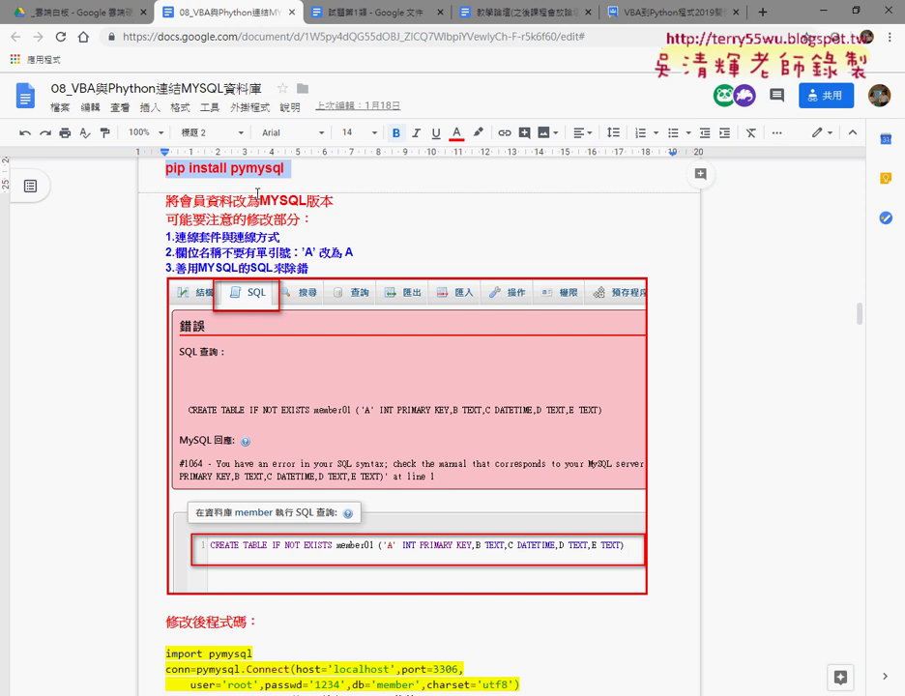
scroll(404, 479, down, 2)
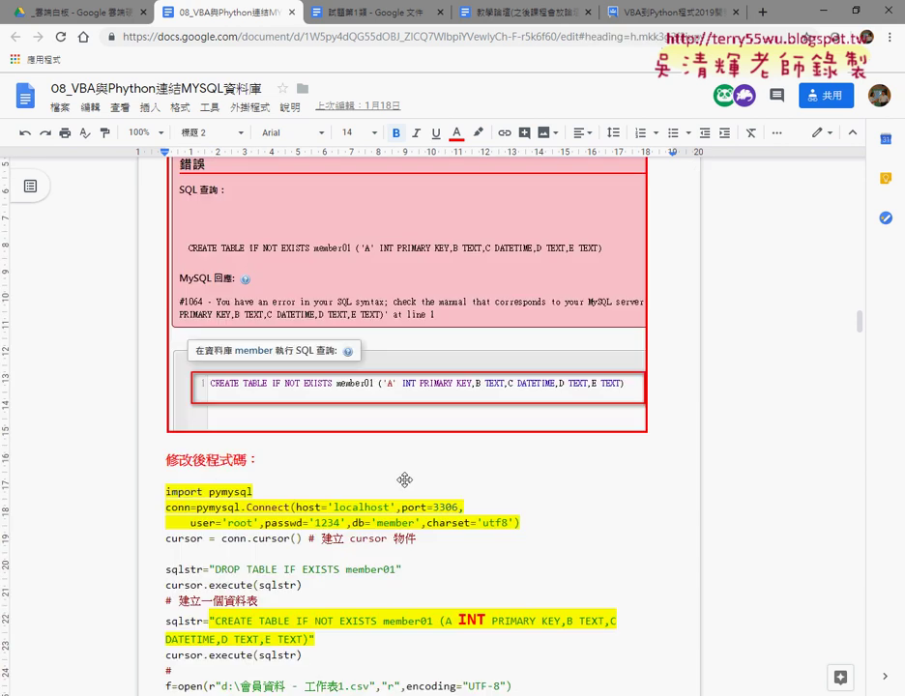
scroll(404, 479, down, 2)
scroll(408, 460, down, 2)
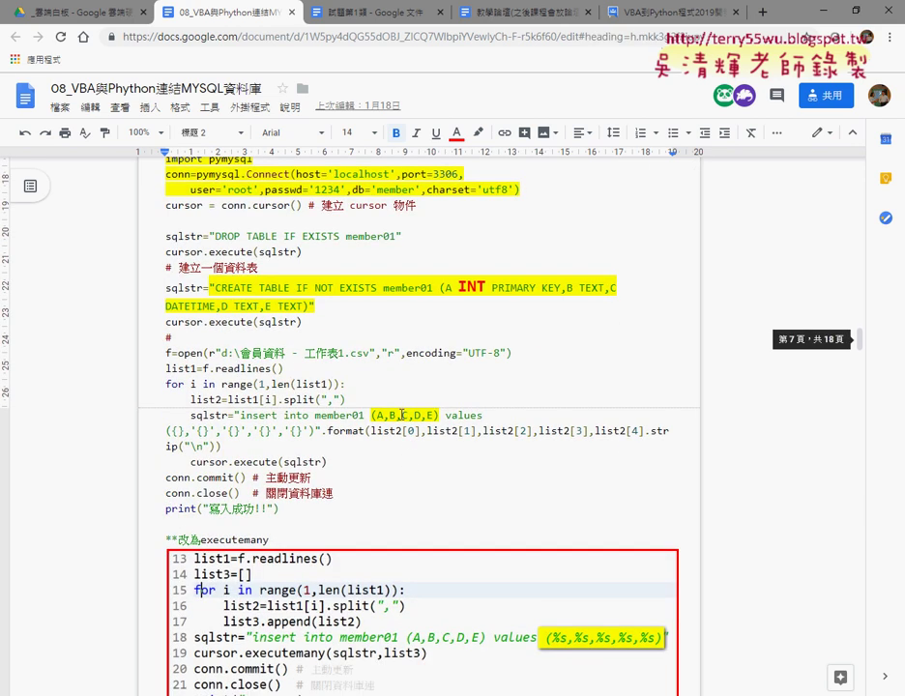
scroll(402, 414, up, 1)
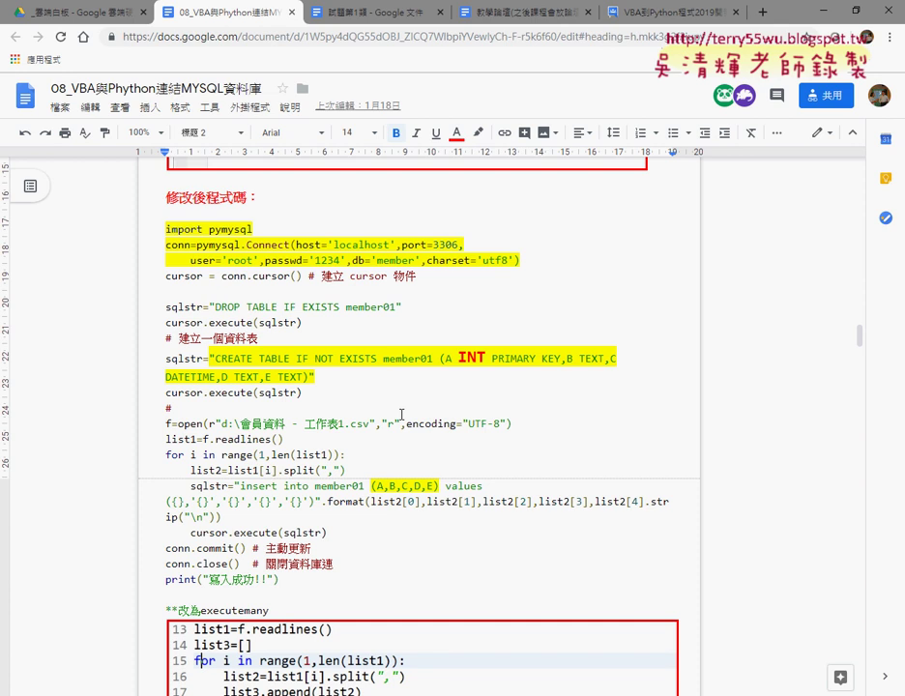
Highlight pymysql, then the pymysql.Connect arguments, and bring the executemany code box into view.
click(213, 230)
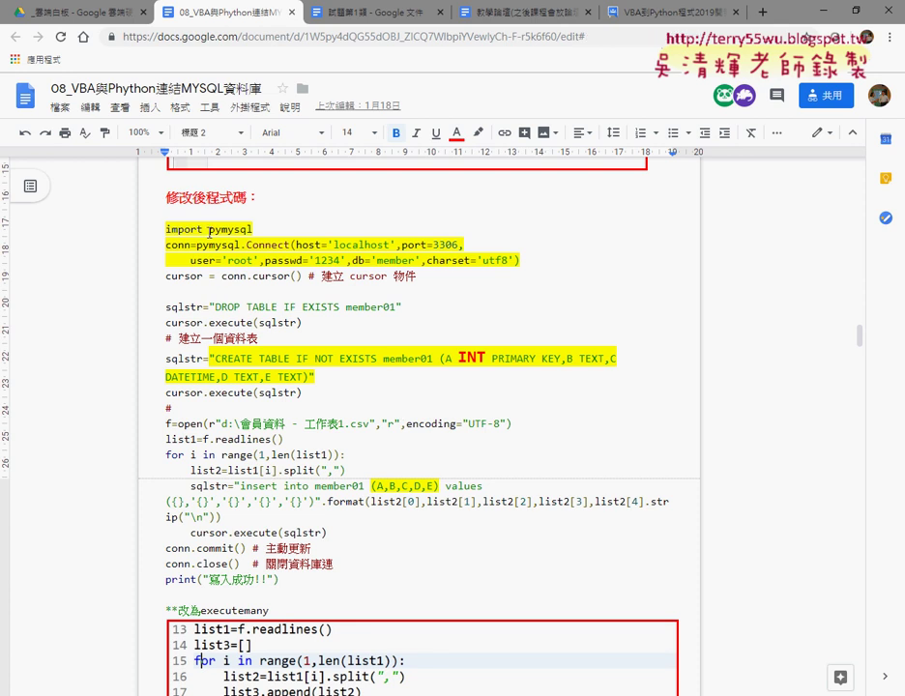
drag(223, 230, 251, 229)
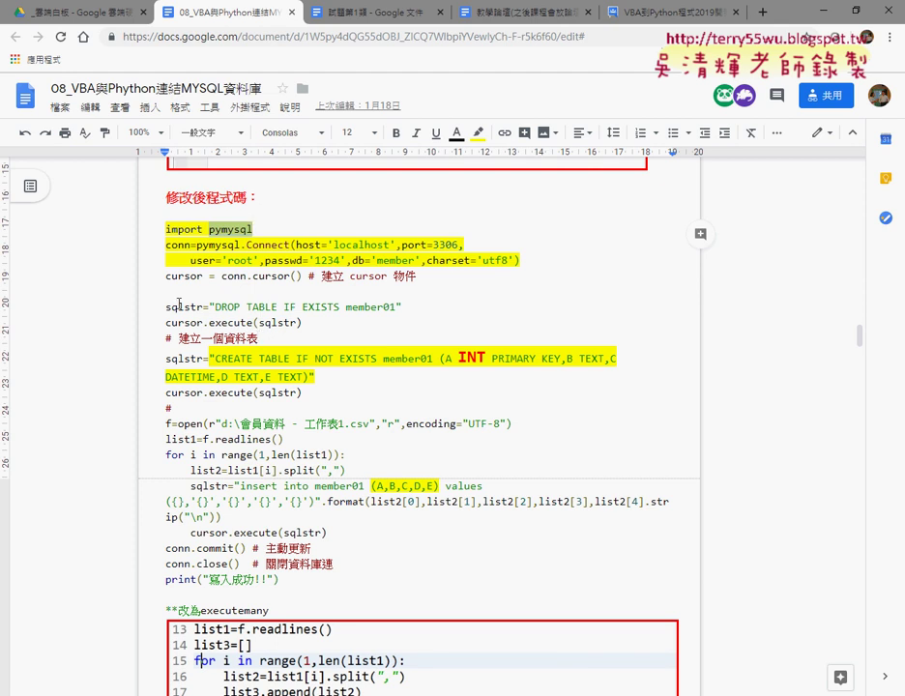
click(198, 245)
drag(198, 244, 521, 260)
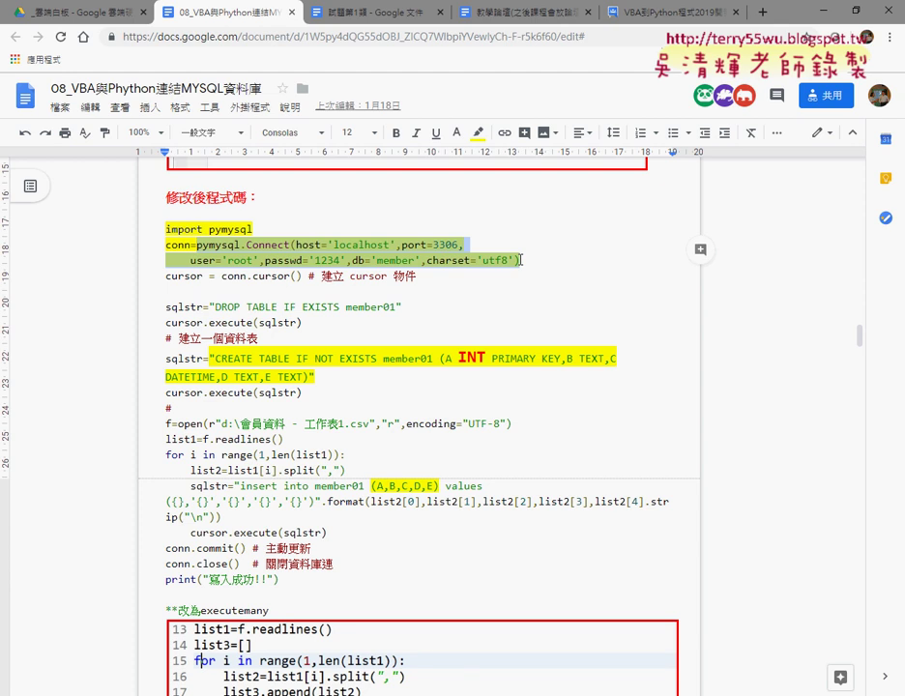
scroll(520, 259, down, 3)
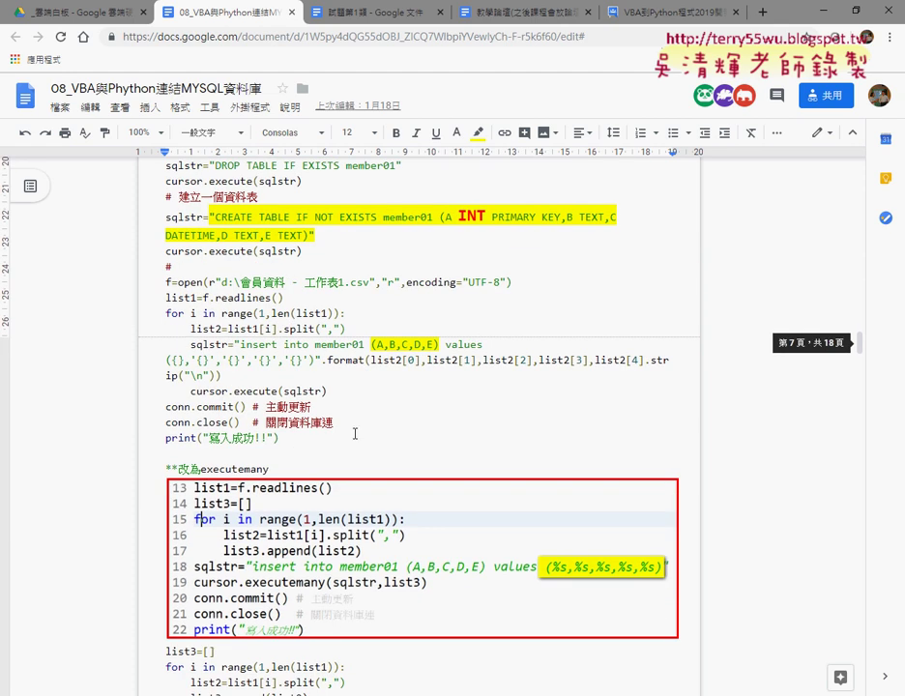
Select the code from the CREATE TABLE line through conn.close() to compare both versions.
drag(309, 411, 116, 219)
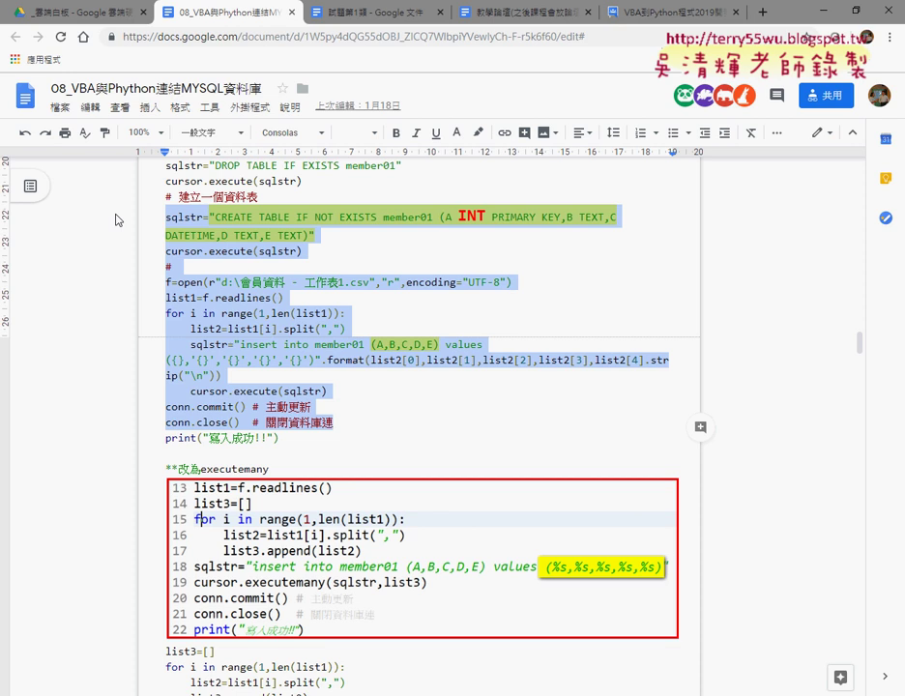
click(764, 12)
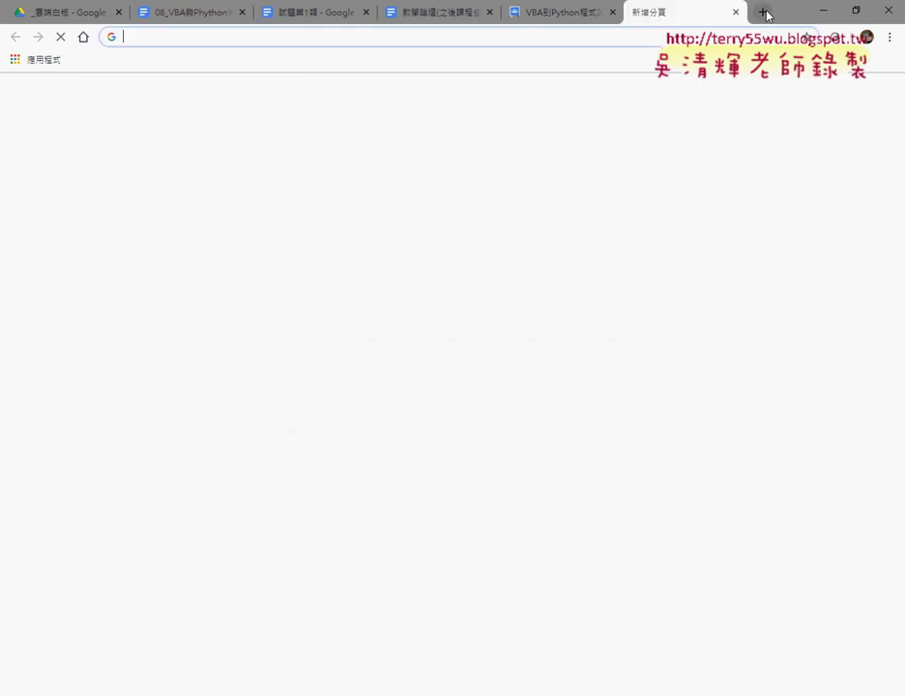
text(ww)
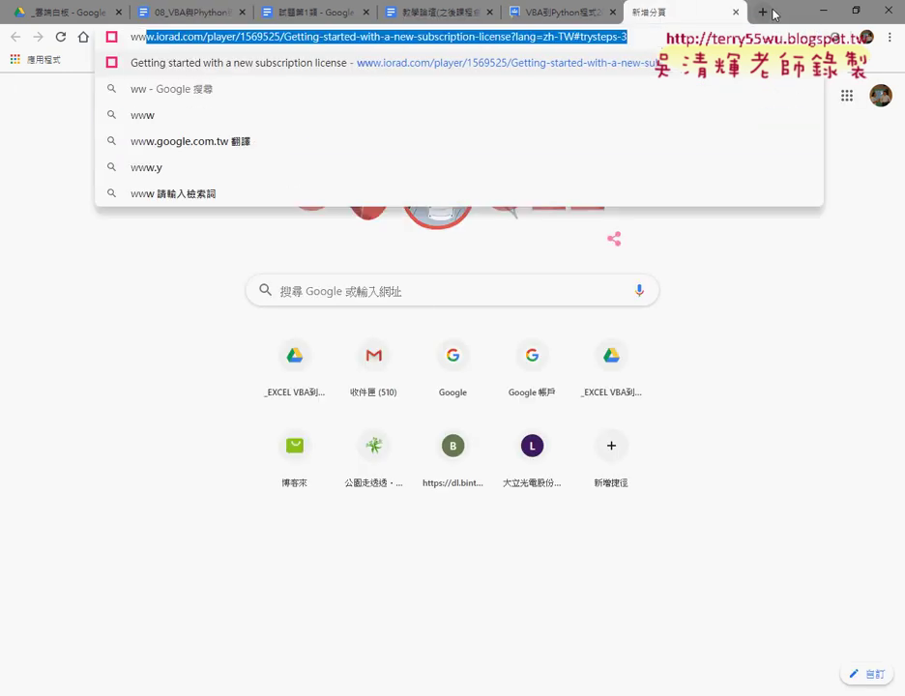
text(w.tq)
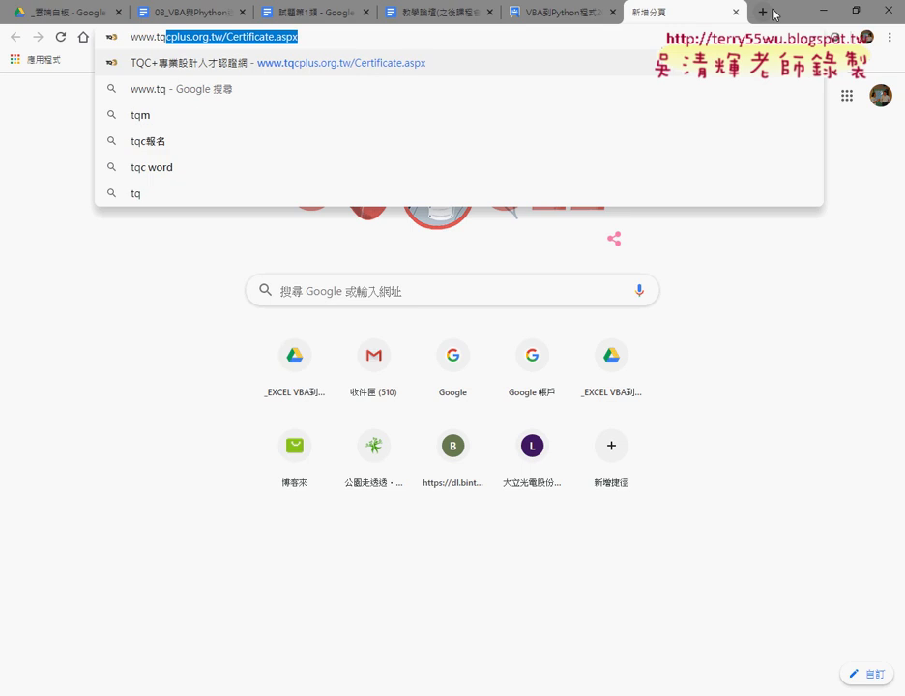
text(c)
text(.)
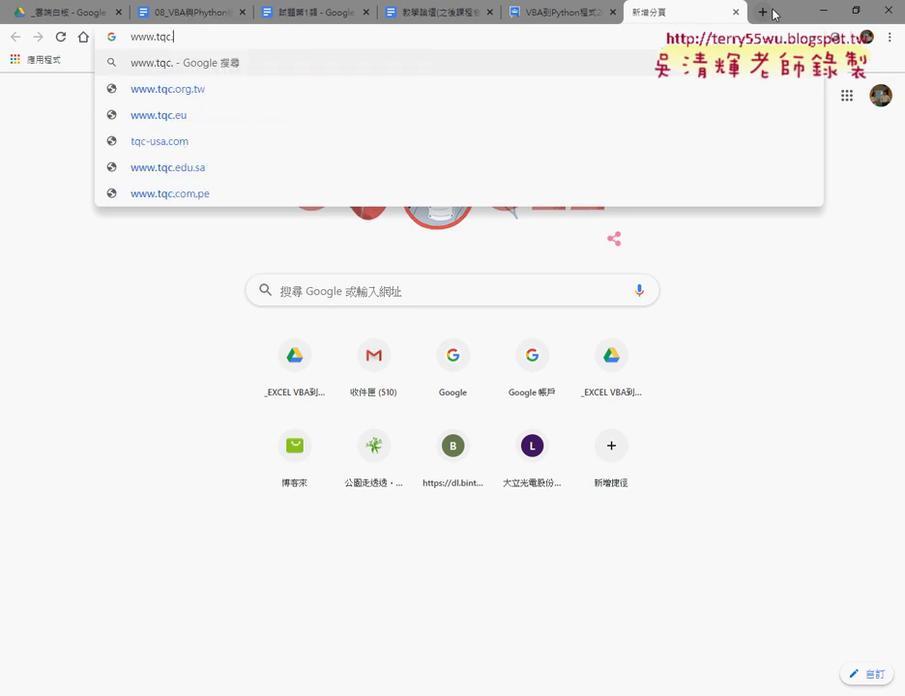
text(i)
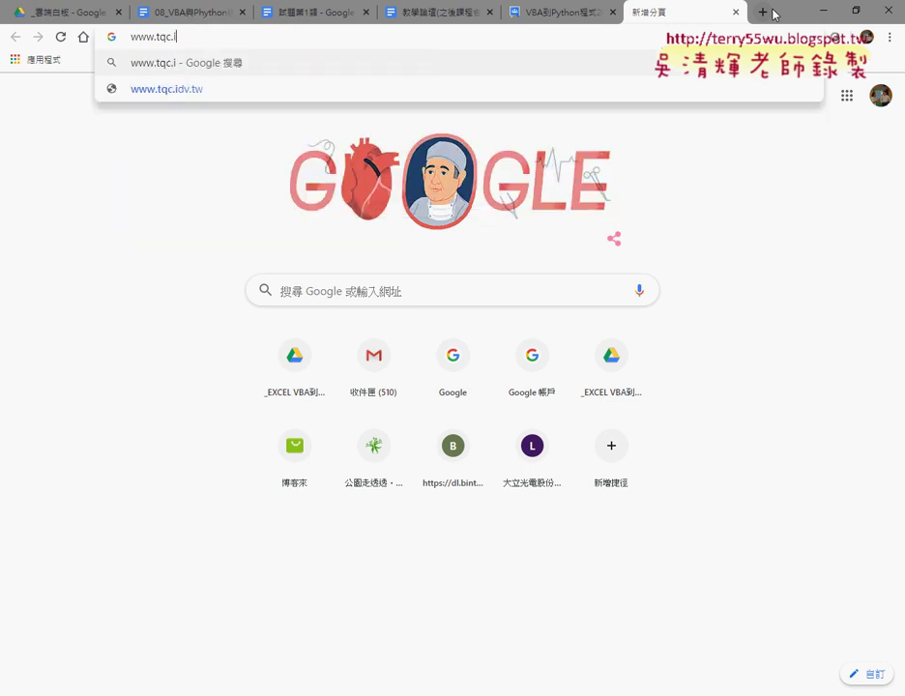
text(dv,)
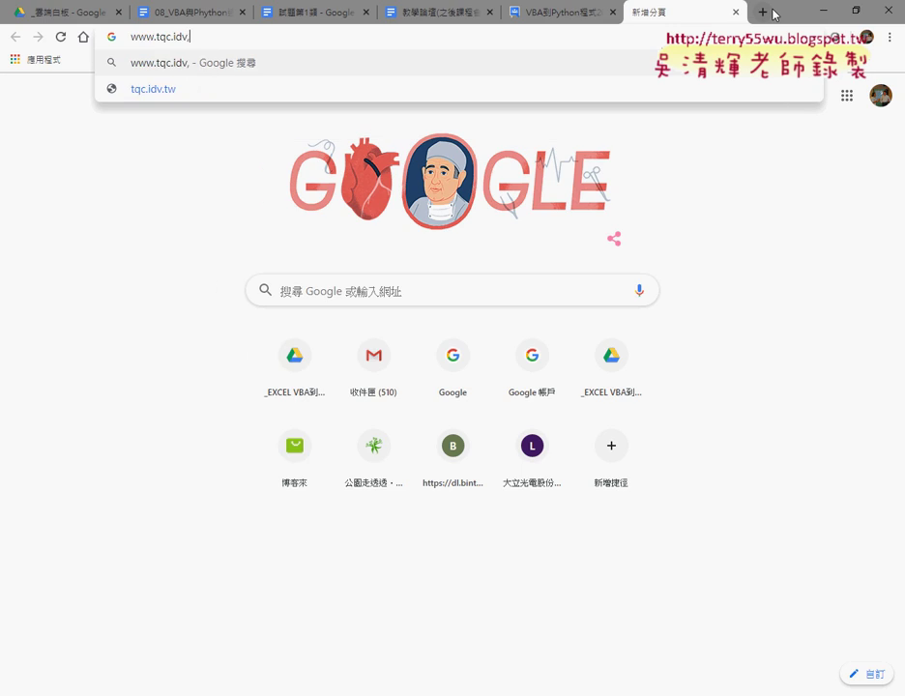
key(BackSpace)
text(.tw)
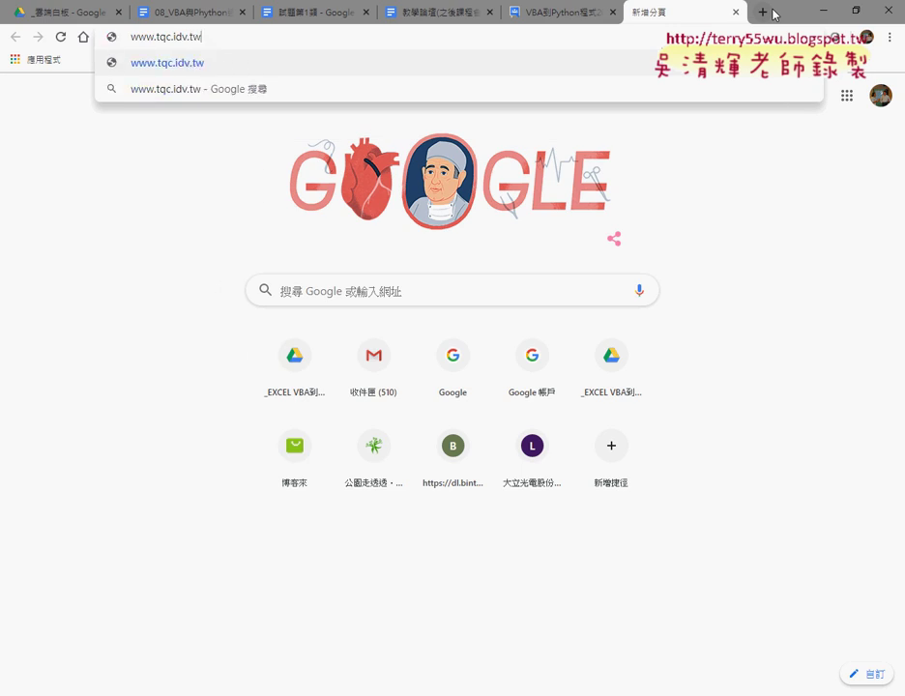
key(Return)
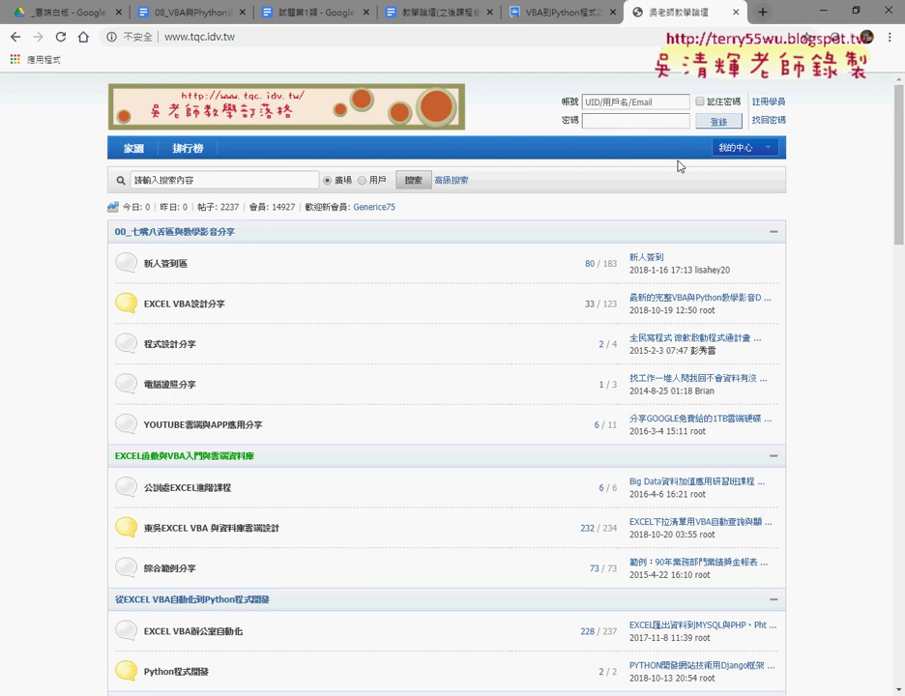
scroll(534, 271, down, 2)
scroll(296, 167, down, 1)
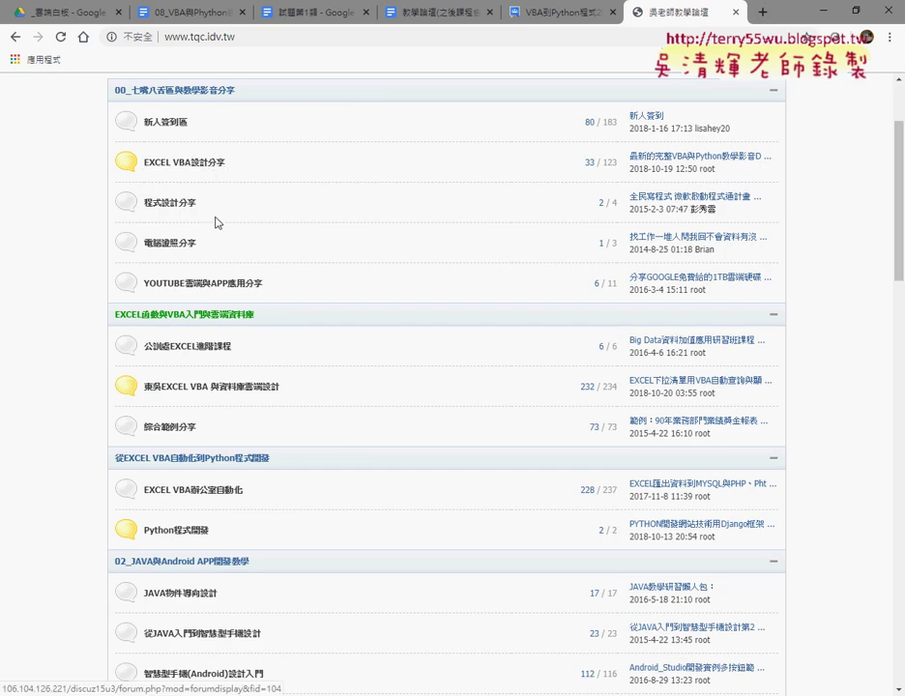
click(225, 391)
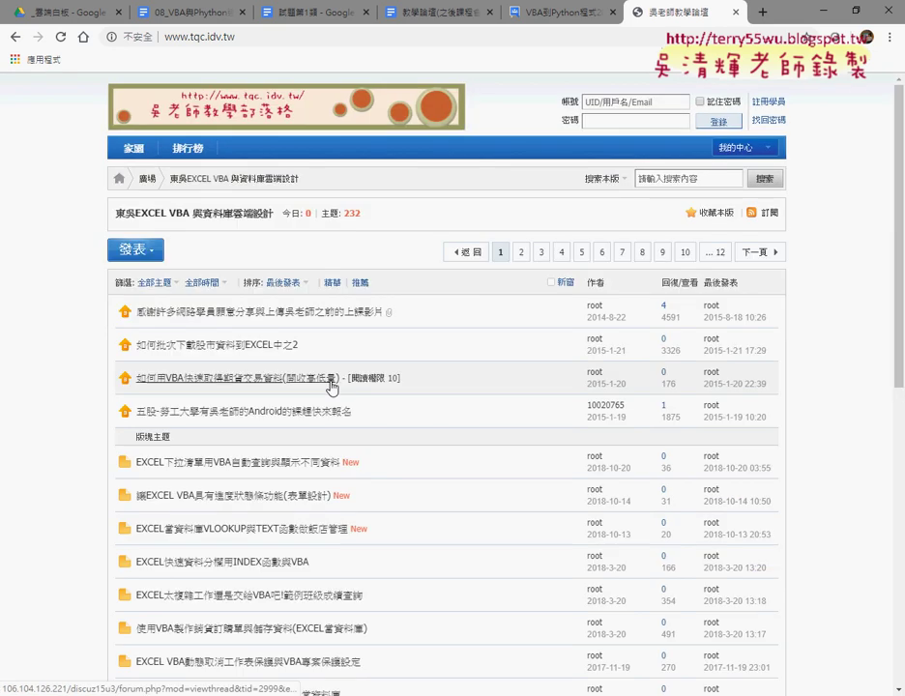
scroll(324, 376, down, 3)
scroll(322, 366, down, 5)
scroll(322, 366, down, 3)
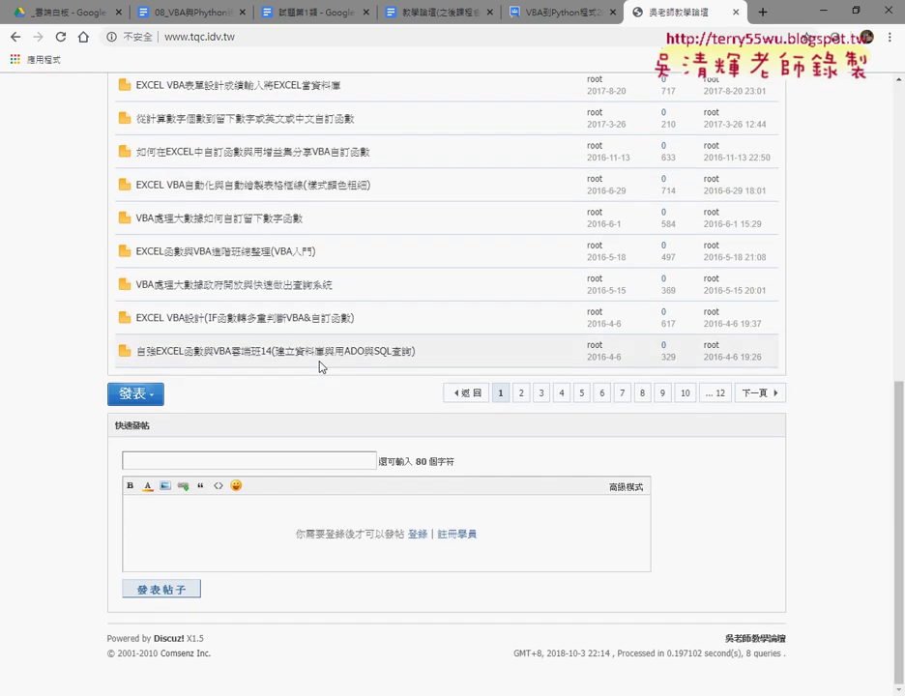
scroll(321, 366, up, 4)
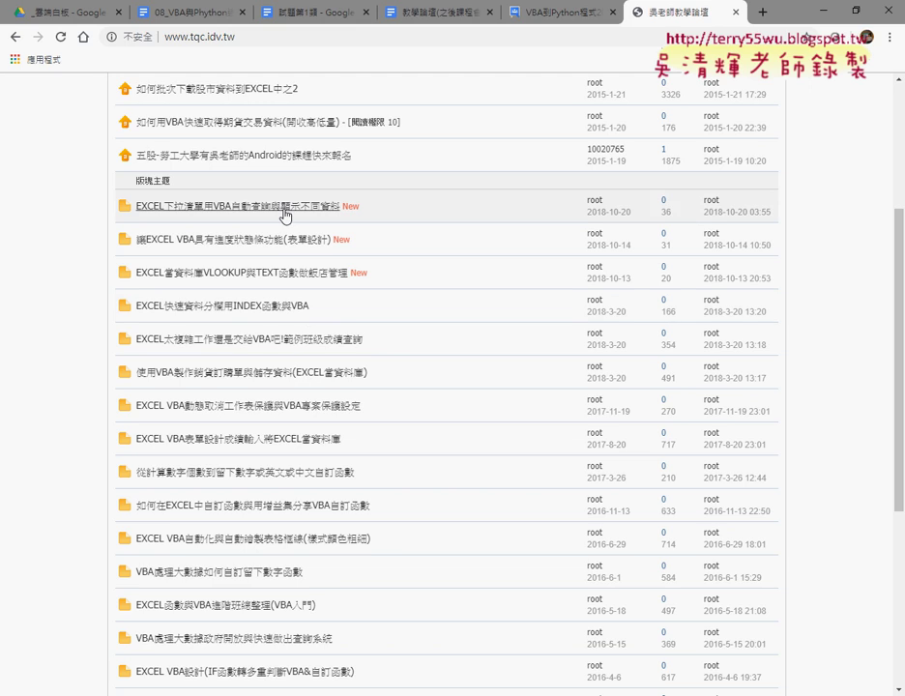
click(282, 208)
scroll(458, 315, down, 3)
scroll(309, 357, down, 1)
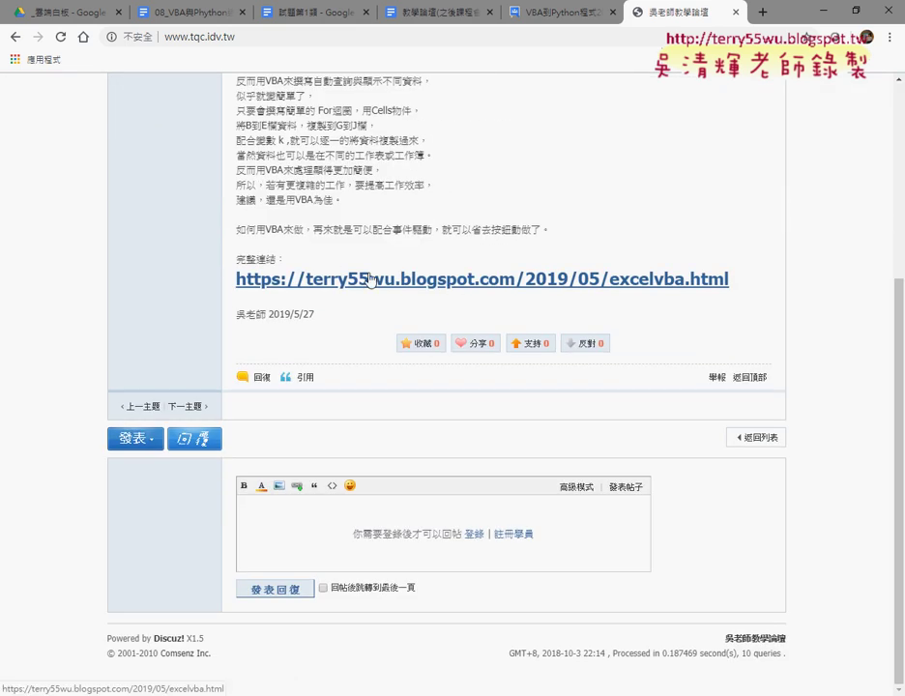
click(310, 357)
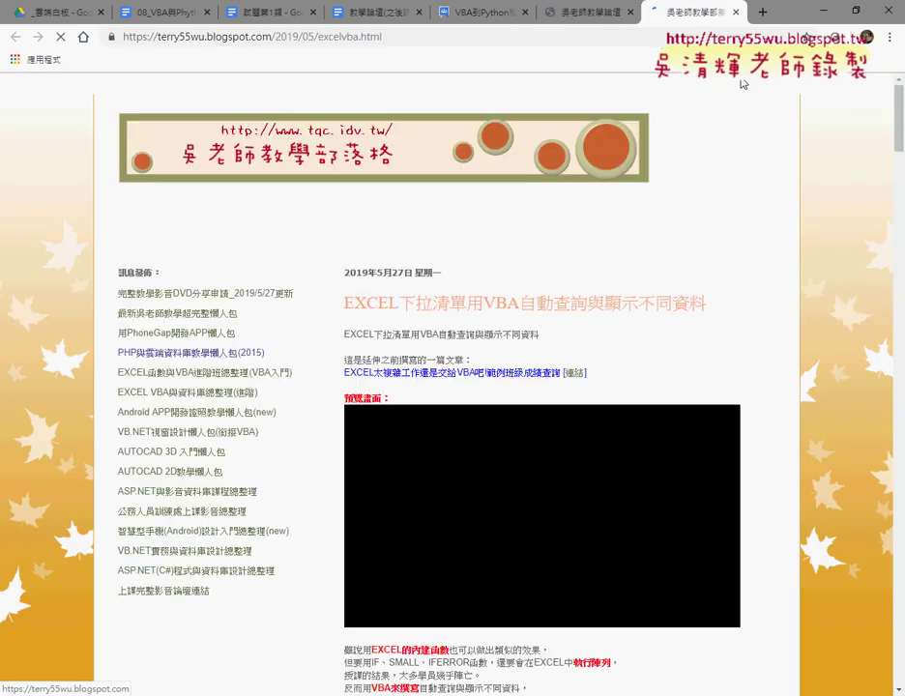
click(736, 13)
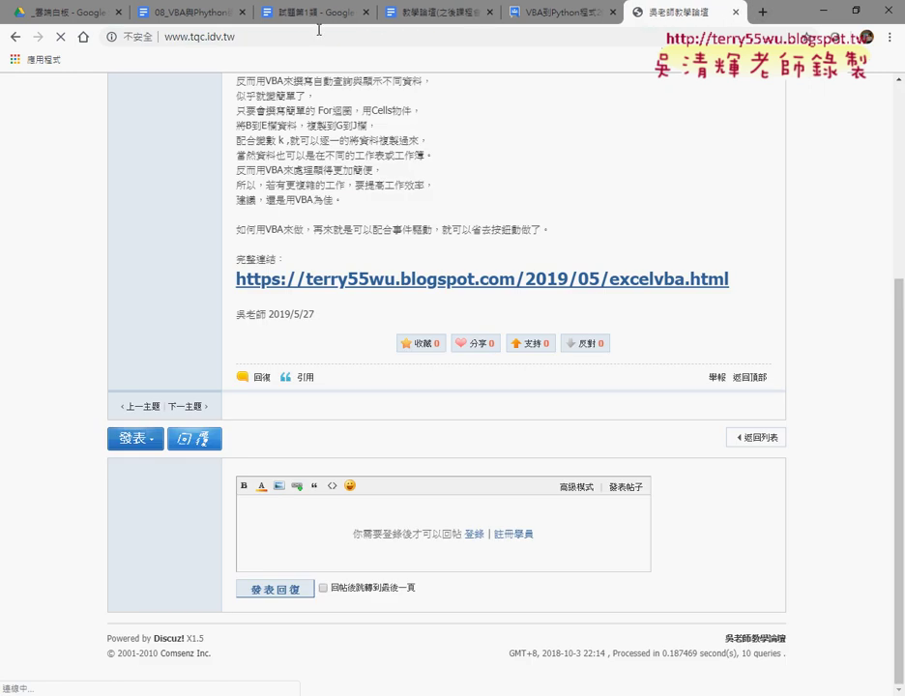
scroll(404, 272, up, 4)
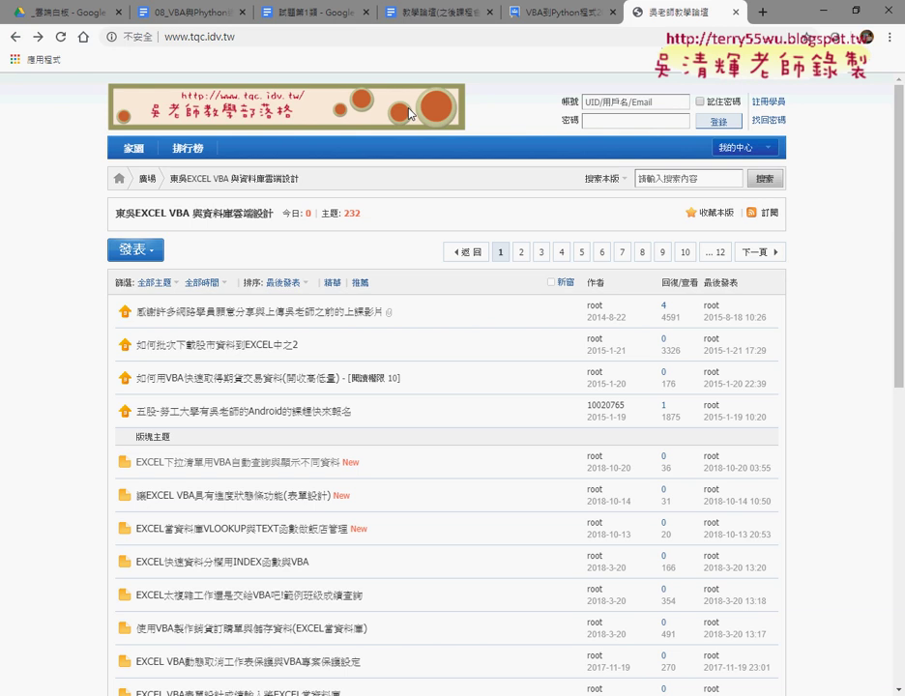
View the first pinned thread on shared class videos, return to the list, and close the forum tab.
click(366, 312)
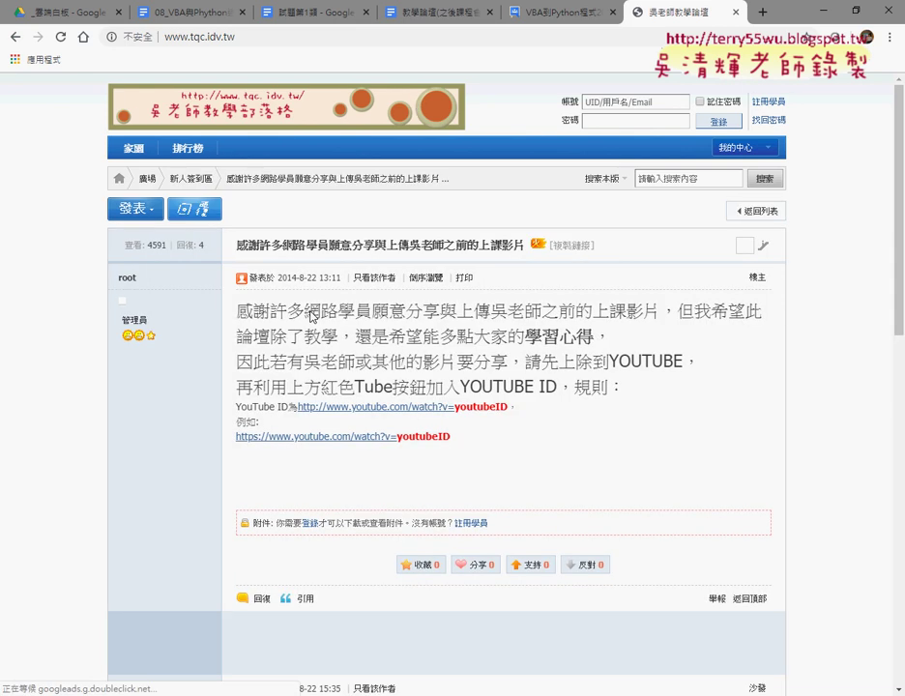
click(13, 38)
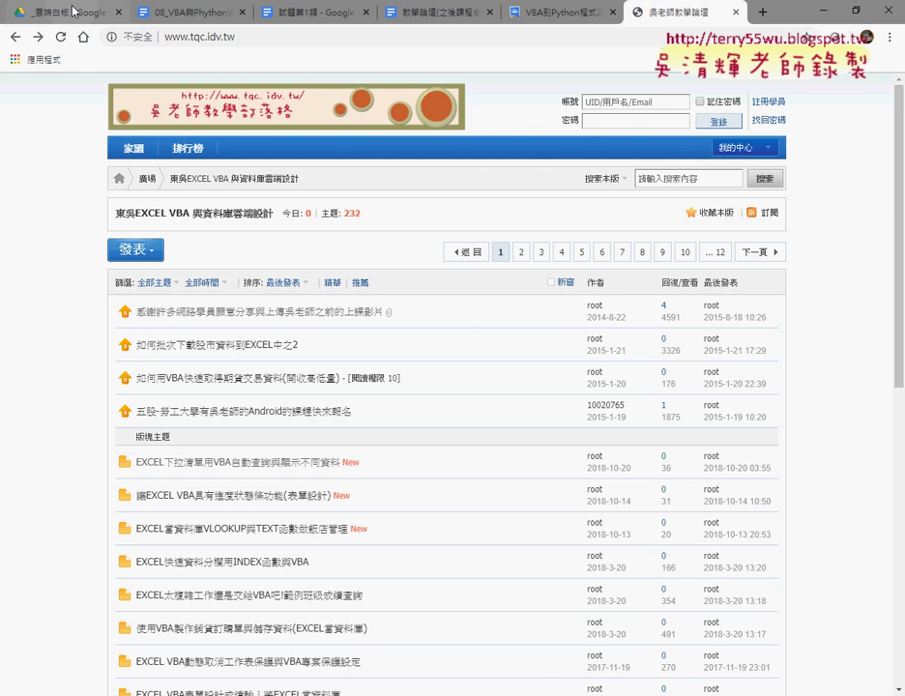
click(734, 13)
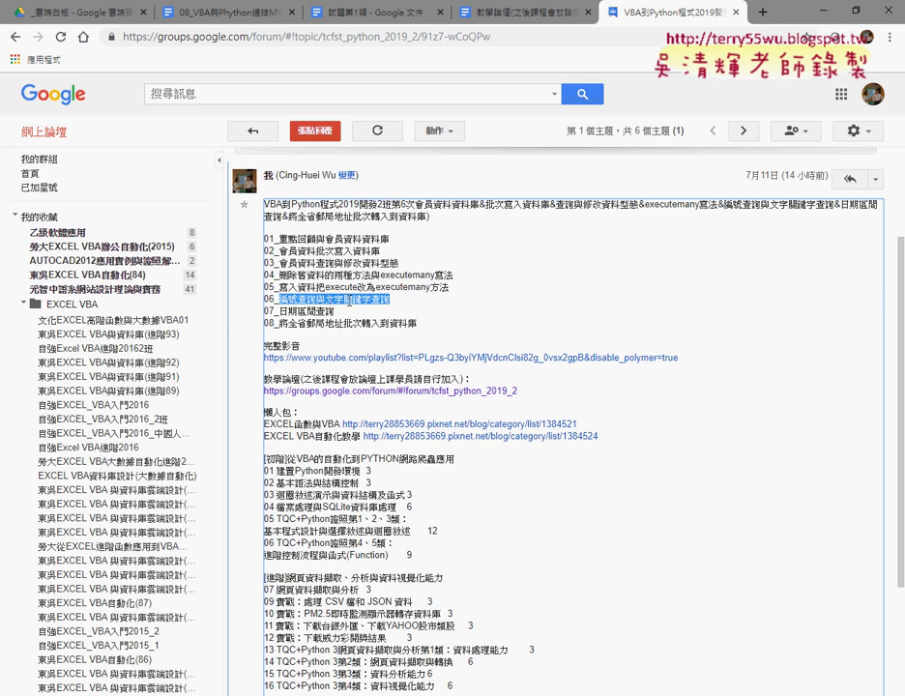
In the Drive course folder, select and highlight the 0601_開放資料處理CSV和JSON file, then open it.
click(100, 12)
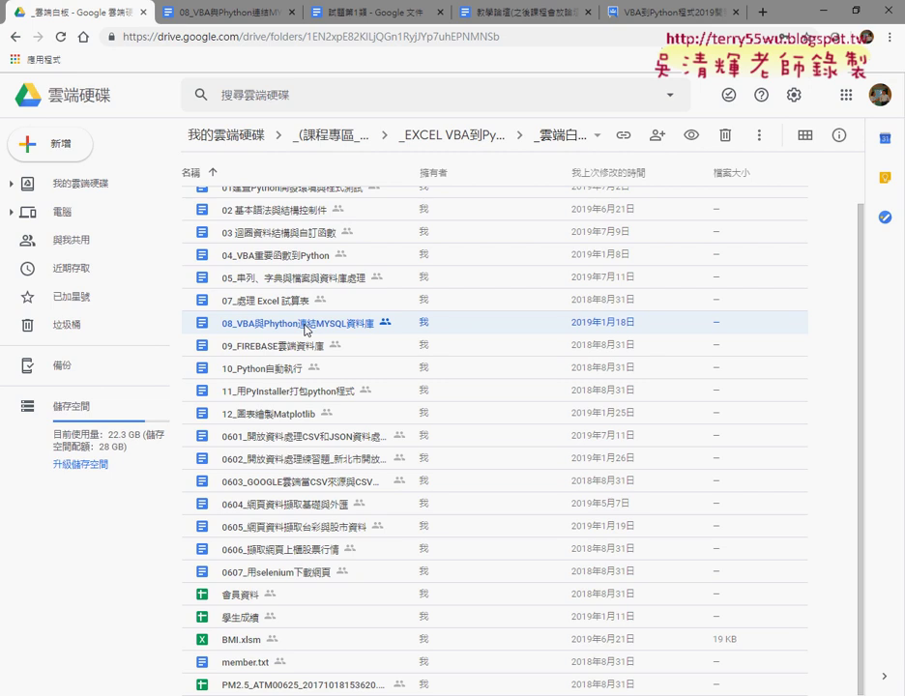
click(284, 438)
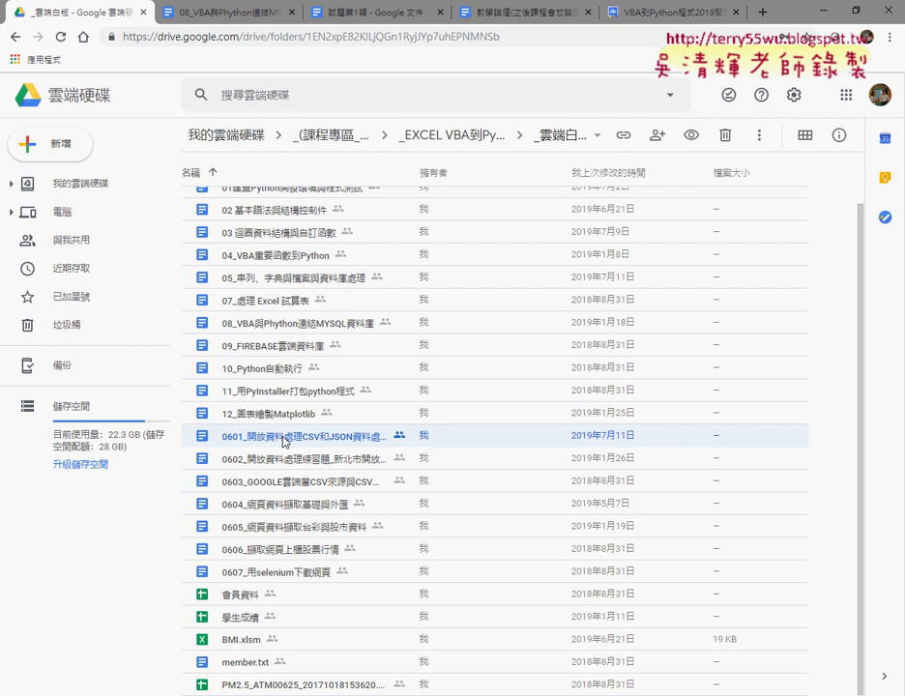
mouse_move(284, 439)
mouse_down()
mouse_move(294, 442)
mouse_move(292, 592)
mouse_move(329, 424)
mouse_up()
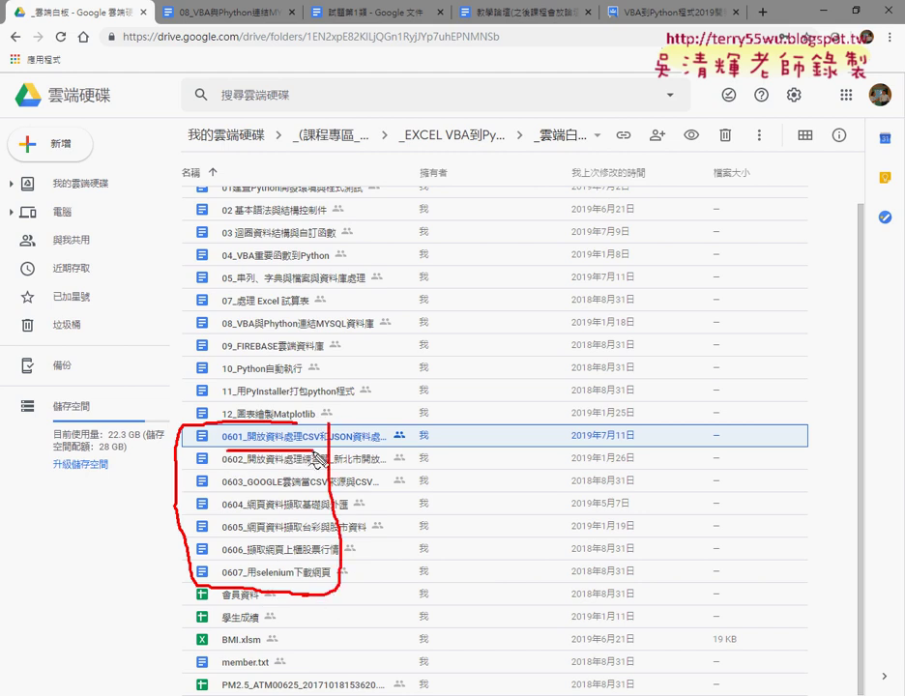
drag(224, 450, 316, 451)
key(Escape)
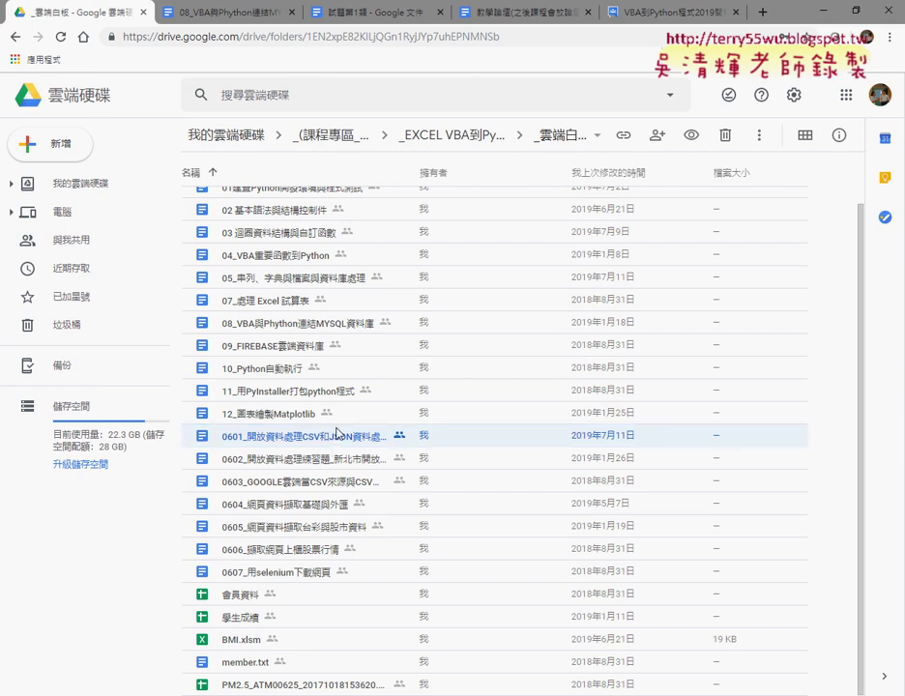
double_click(333, 435)
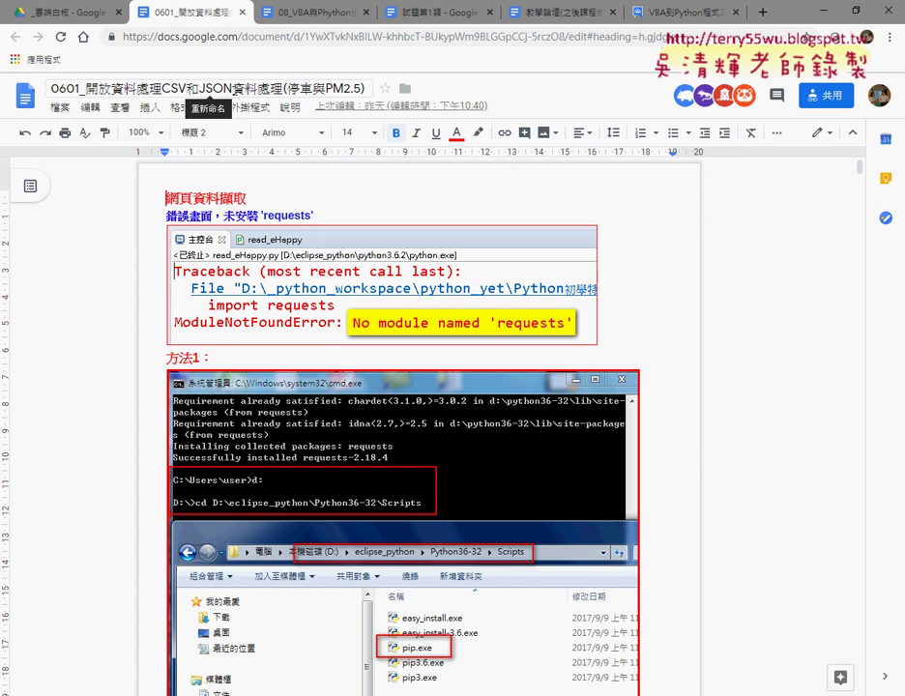
Scroll to the 範例：臺北市公有零售市場行情 section and follow its data.taipei link.
scroll(367, 289, down, 3)
scroll(409, 323, down, 4)
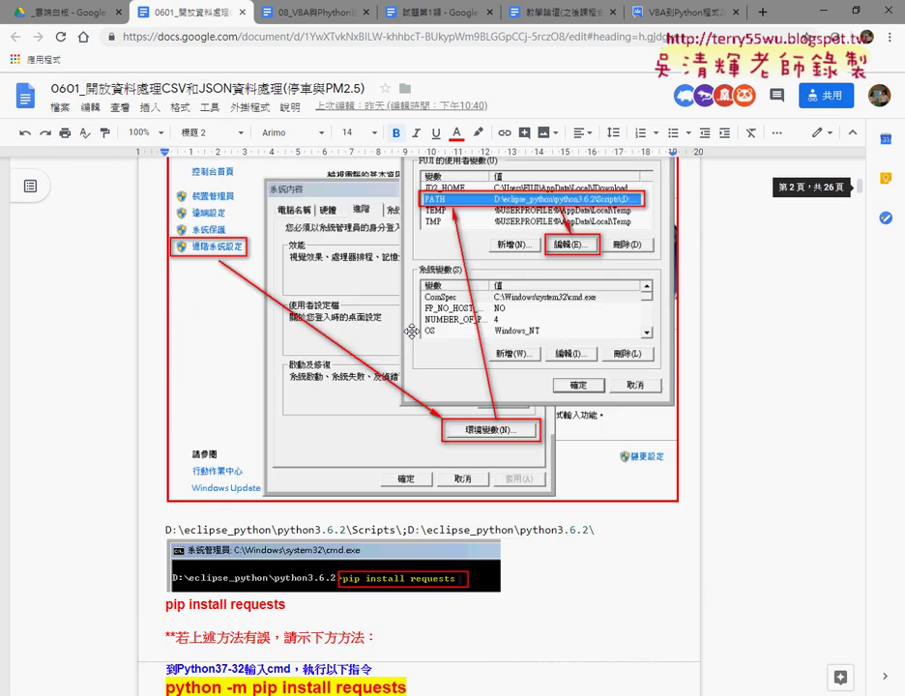
scroll(409, 322, down, 3)
scroll(413, 332, down, 1)
scroll(412, 331, down, 3)
scroll(413, 332, down, 3)
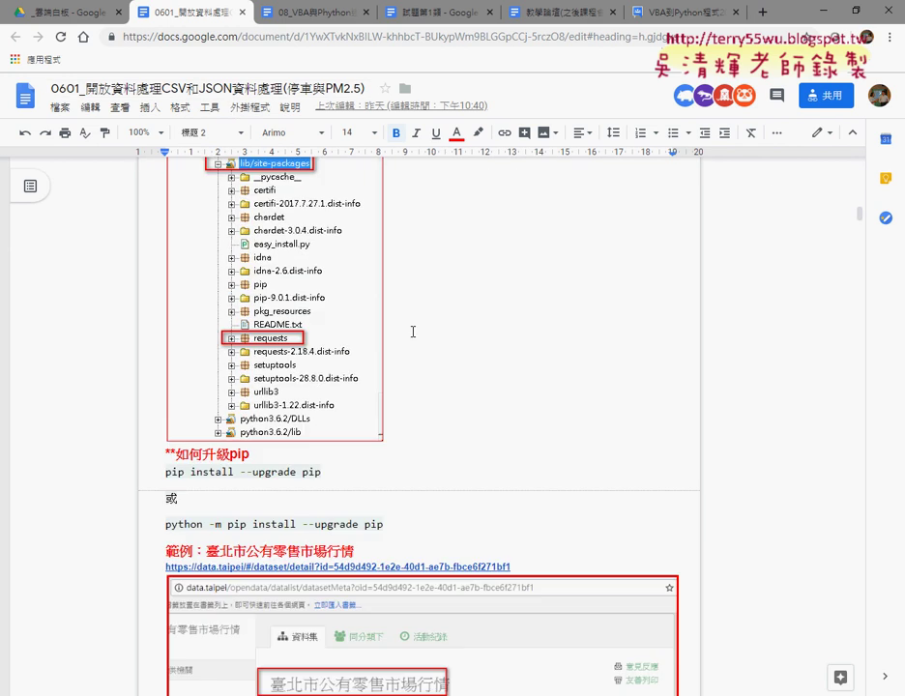
scroll(414, 333, down, 3)
click(418, 322)
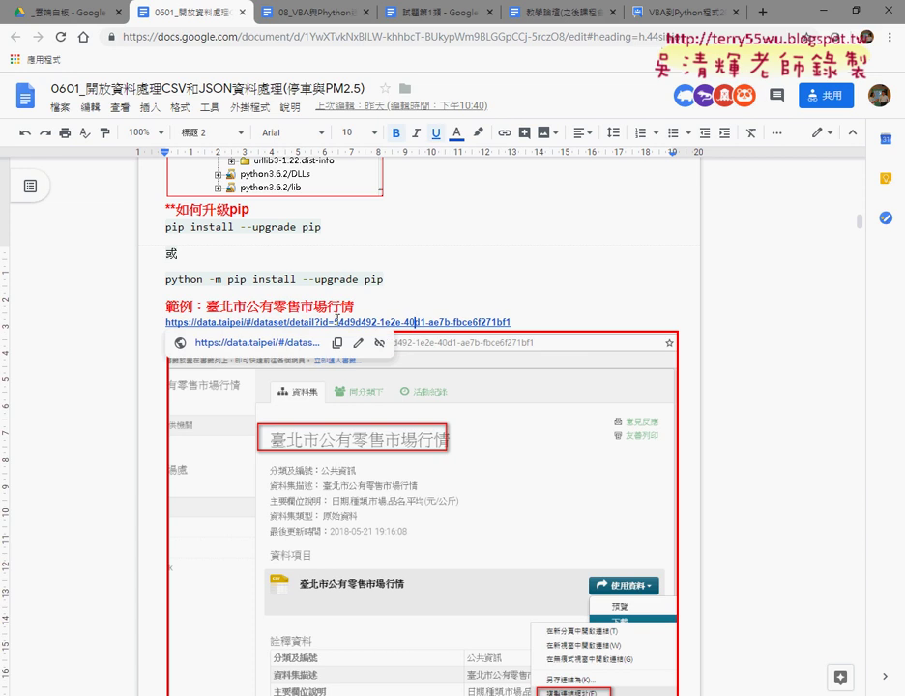
drag(206, 306, 354, 309)
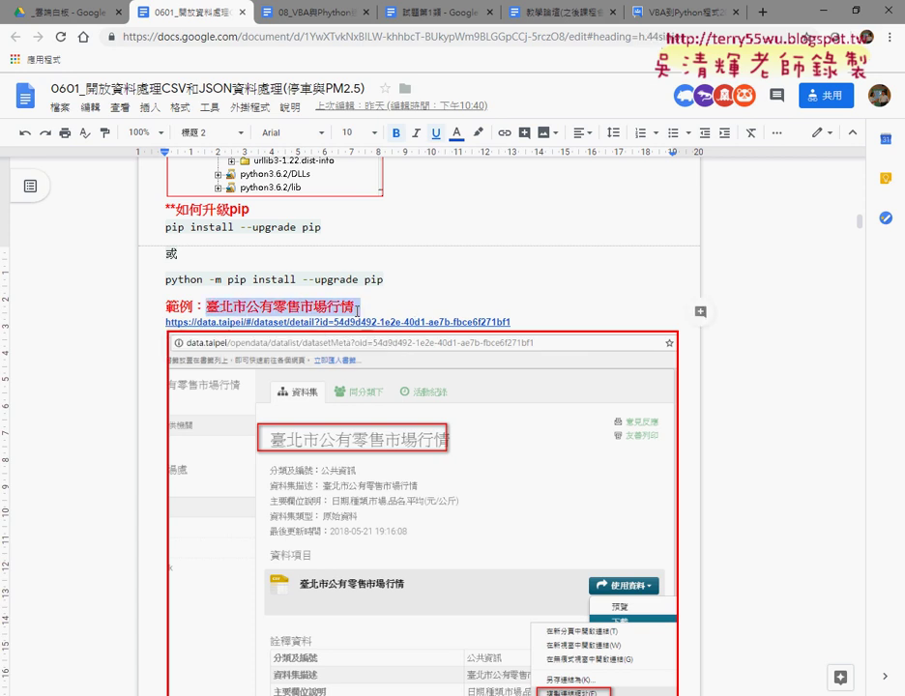
click(358, 321)
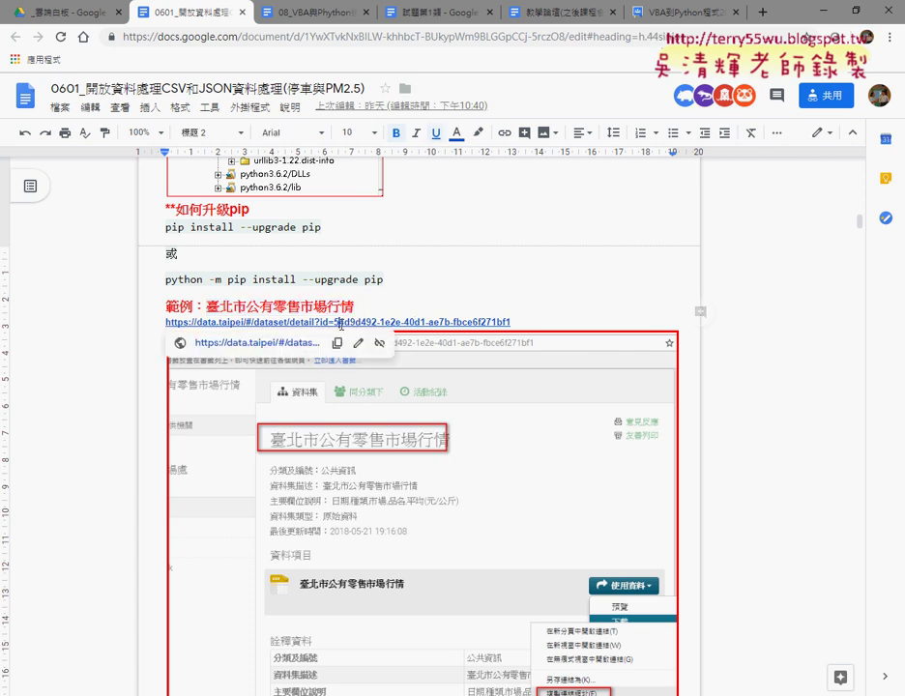
click(464, 348)
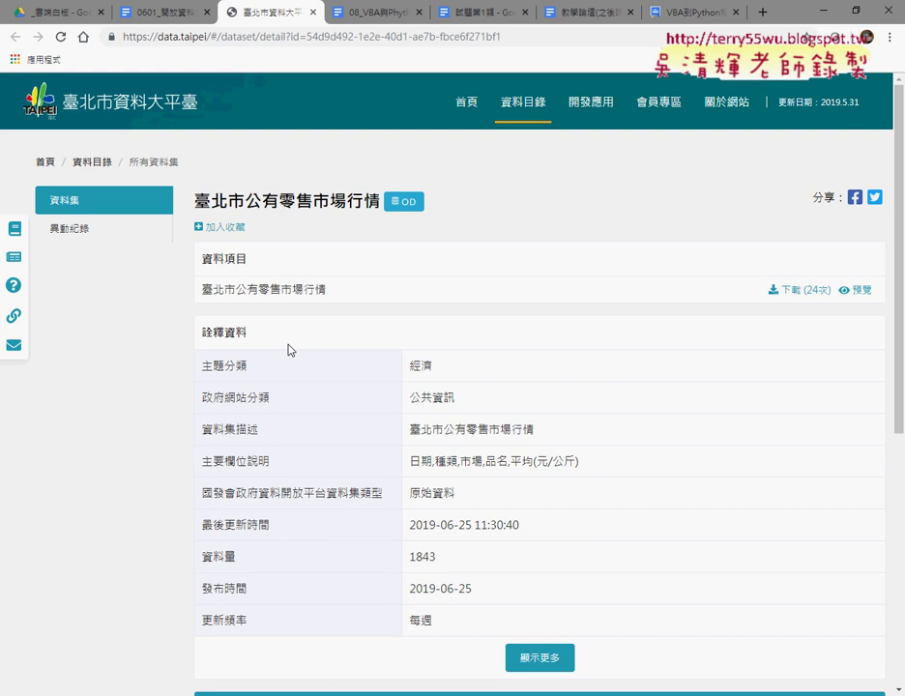
Scroll the 臺北市公有零售市場行情 dataset page to review its usage statistics, then back up.
scroll(290, 350, down, 2)
scroll(290, 350, down, 2)
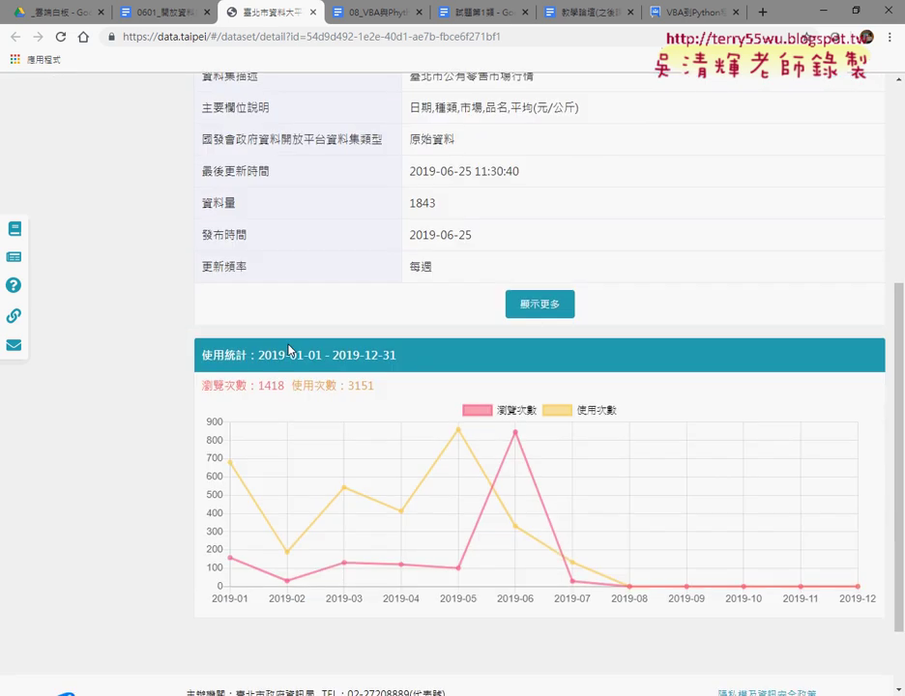
scroll(290, 350, down, 1)
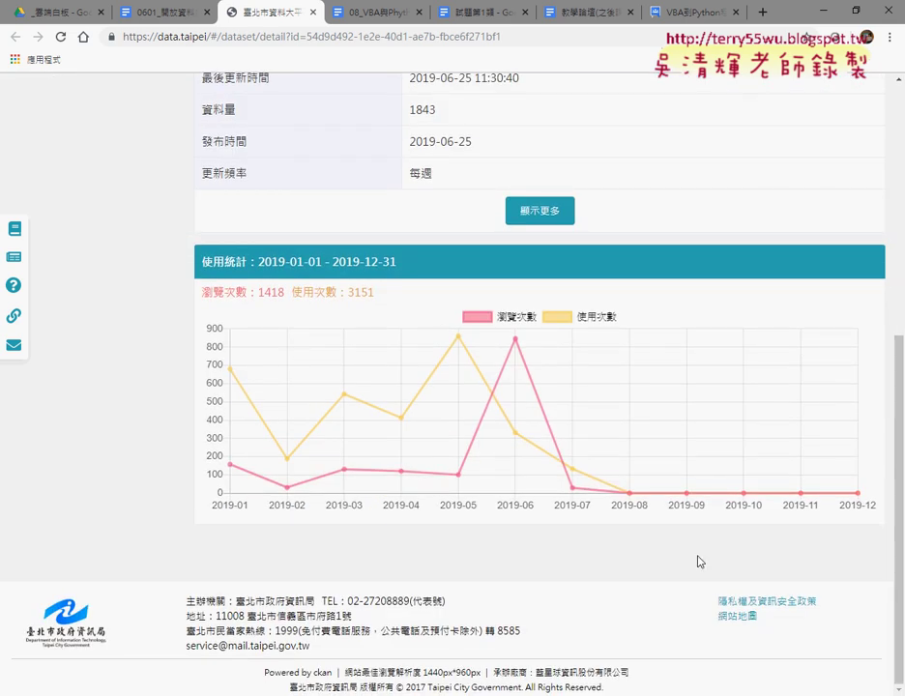
scroll(717, 418, up, 3)
scroll(717, 418, up, 2)
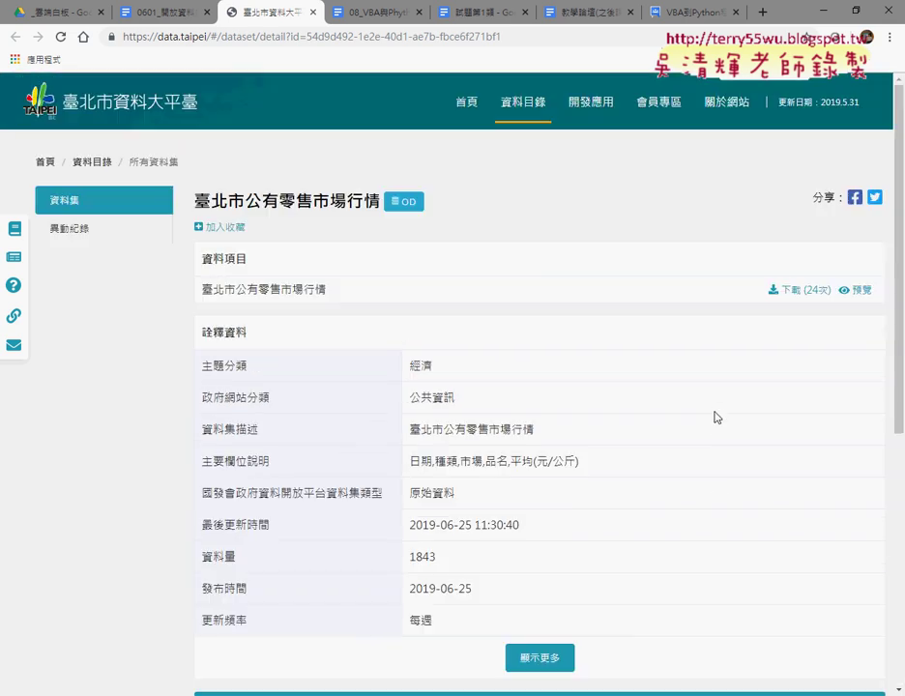
Download the market-price data item as 0219-0228.csv and open it in Excel.
click(841, 292)
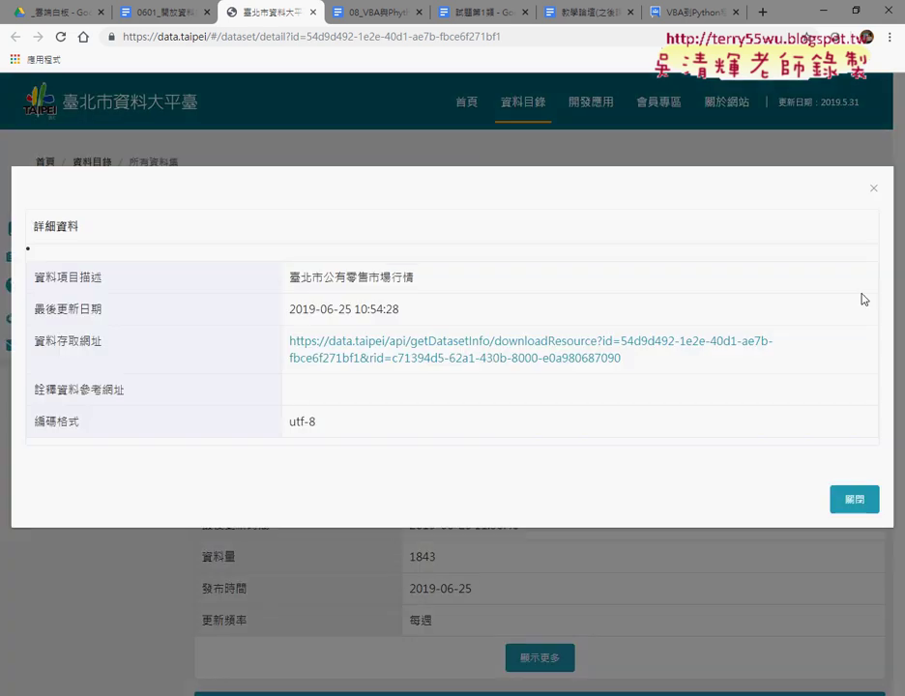
click(679, 354)
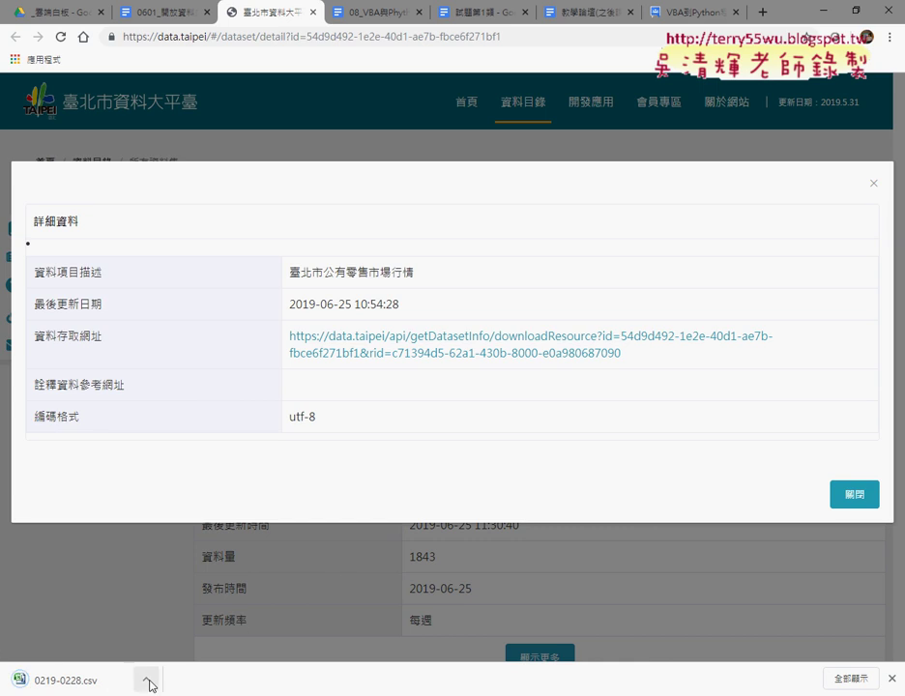
click(145, 680)
click(168, 639)
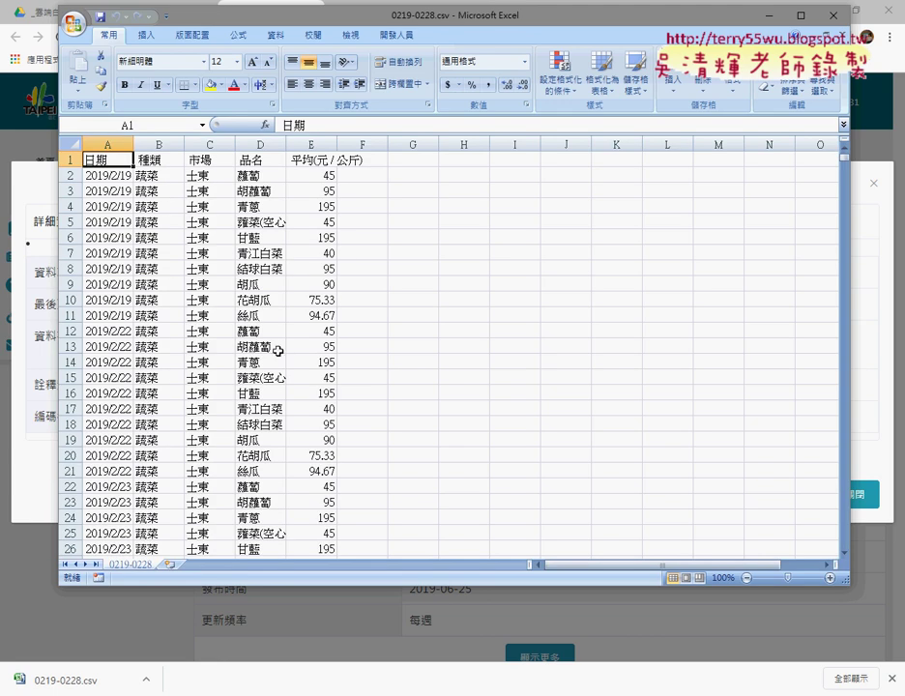
Inspect the 種類, 市場, 品名 and 平均(元/公斤) columns, then minimize Excel and the Downloads window.
scroll(280, 348, down, 3)
scroll(276, 348, up, 3)
click(172, 159)
click(209, 159)
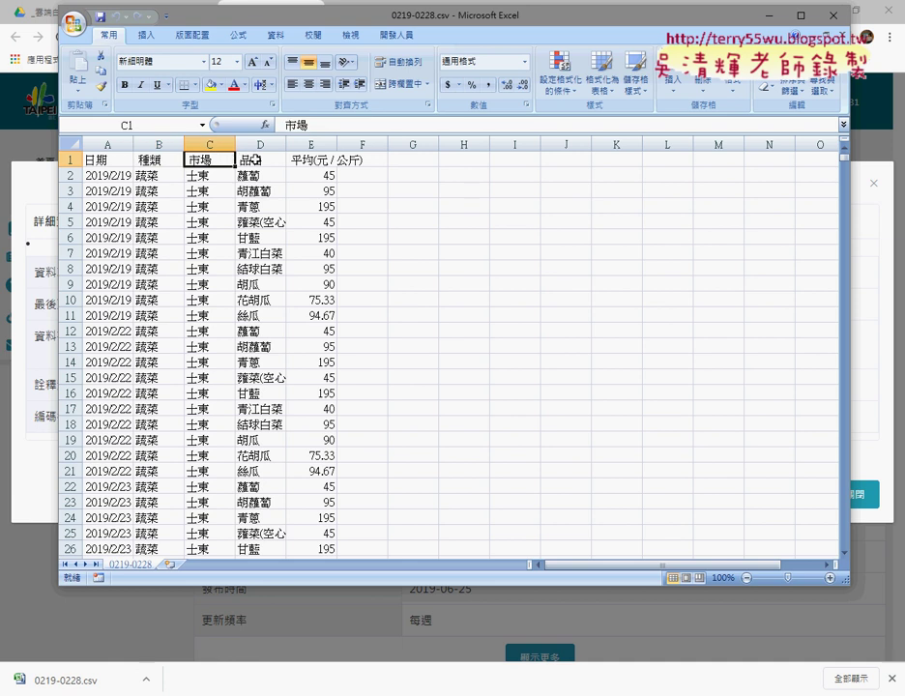
click(259, 159)
click(307, 163)
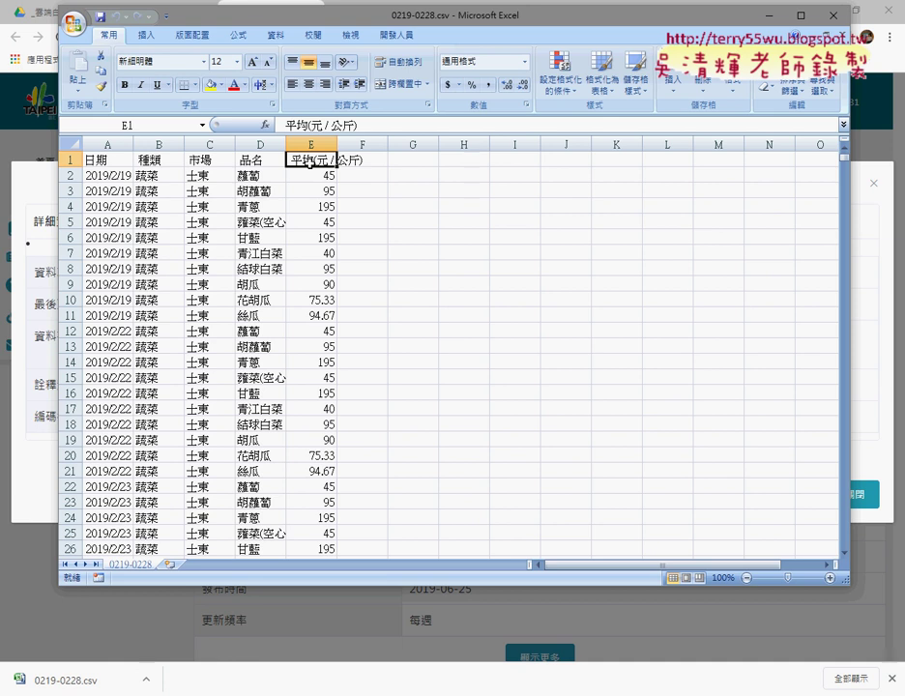
click(763, 16)
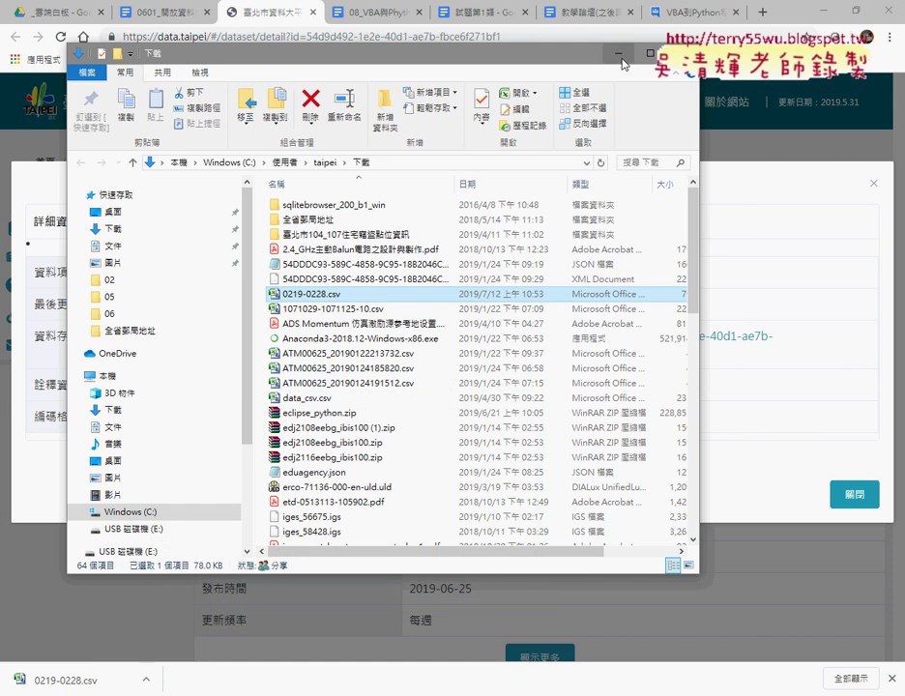
click(450, 31)
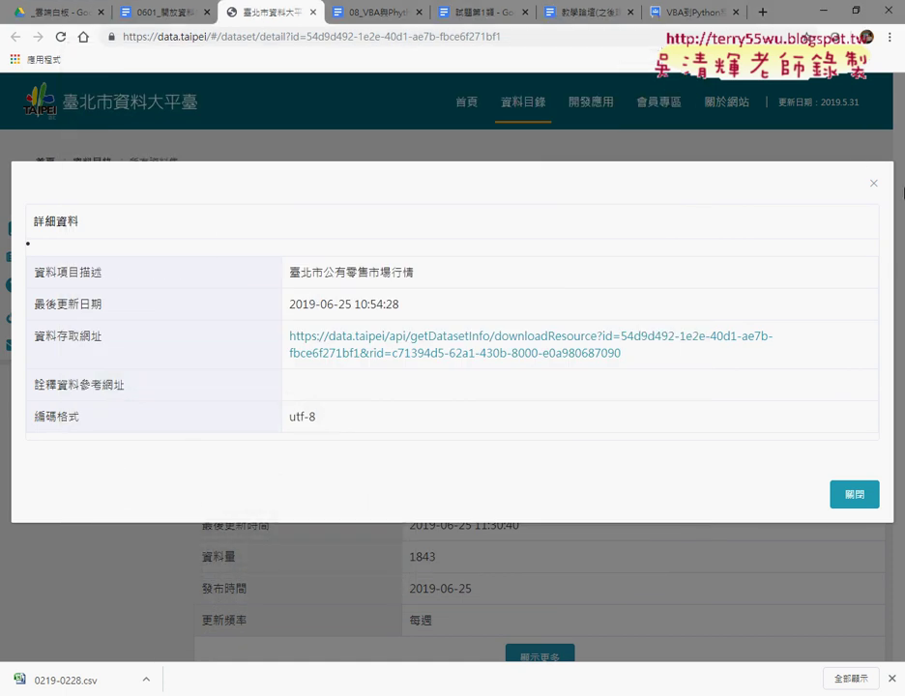
Close the detail popup and go from the portal home page to the all-datasets list.
click(873, 185)
click(95, 110)
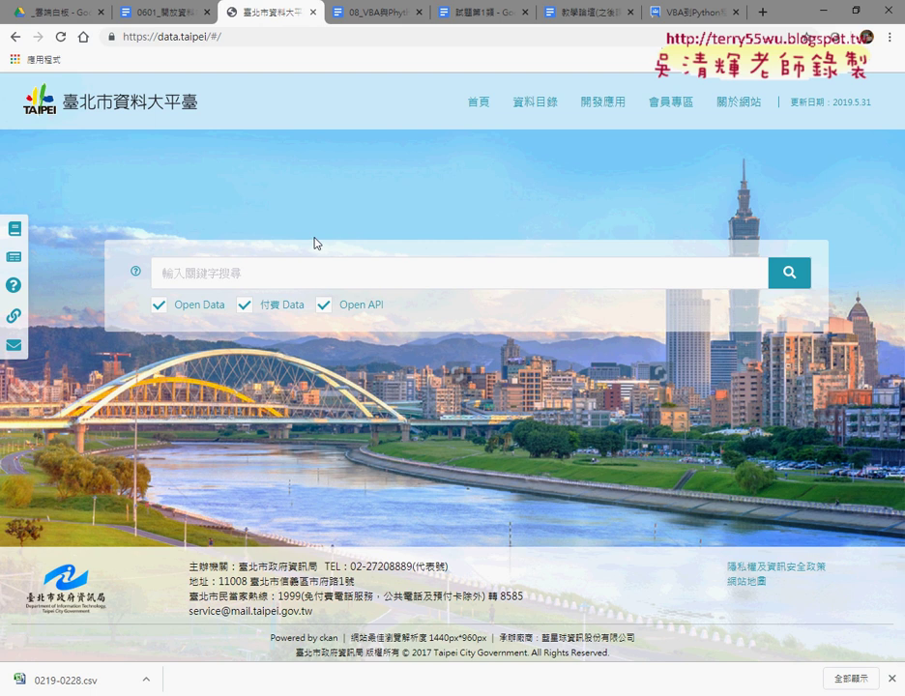
mouse_move(537, 108)
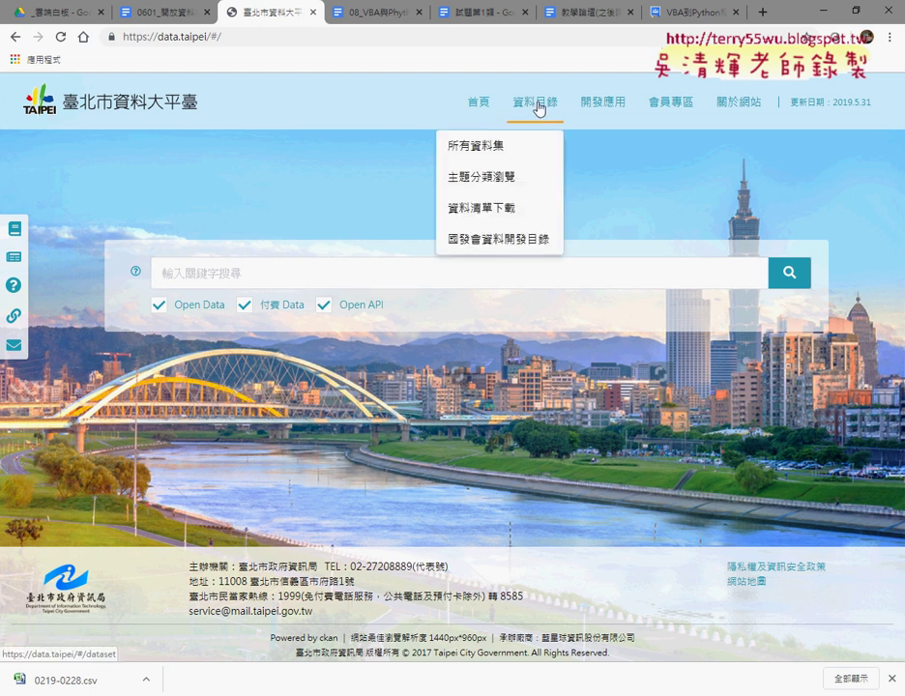
click(481, 151)
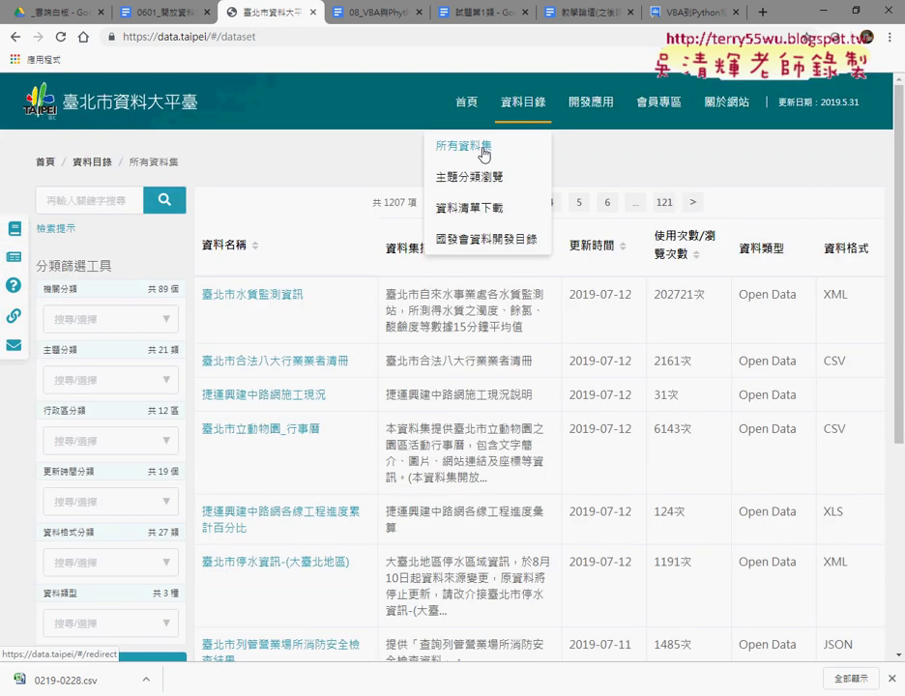
scroll(240, 279, down, 3)
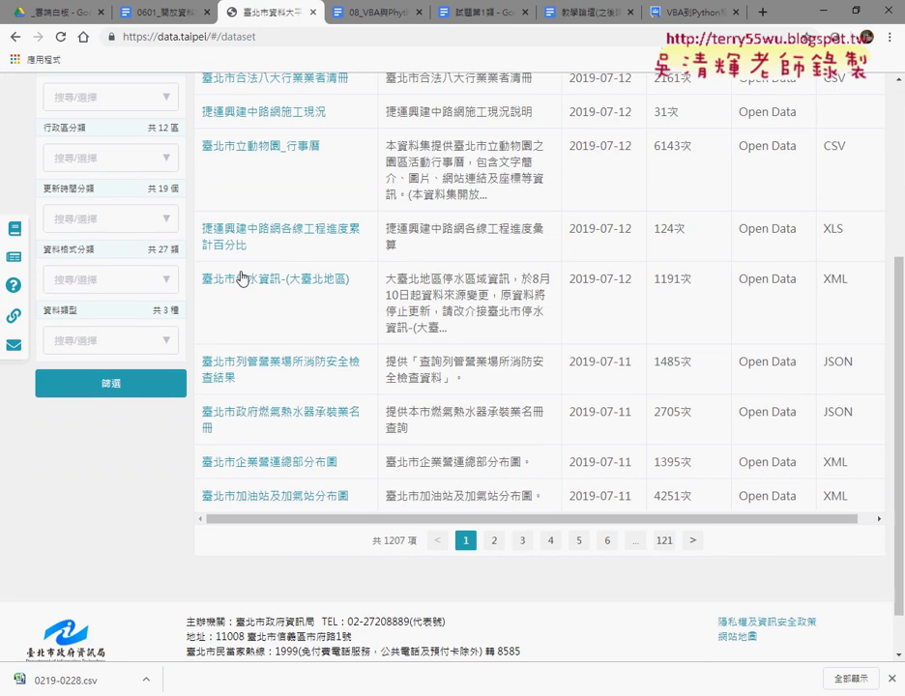
click(128, 387)
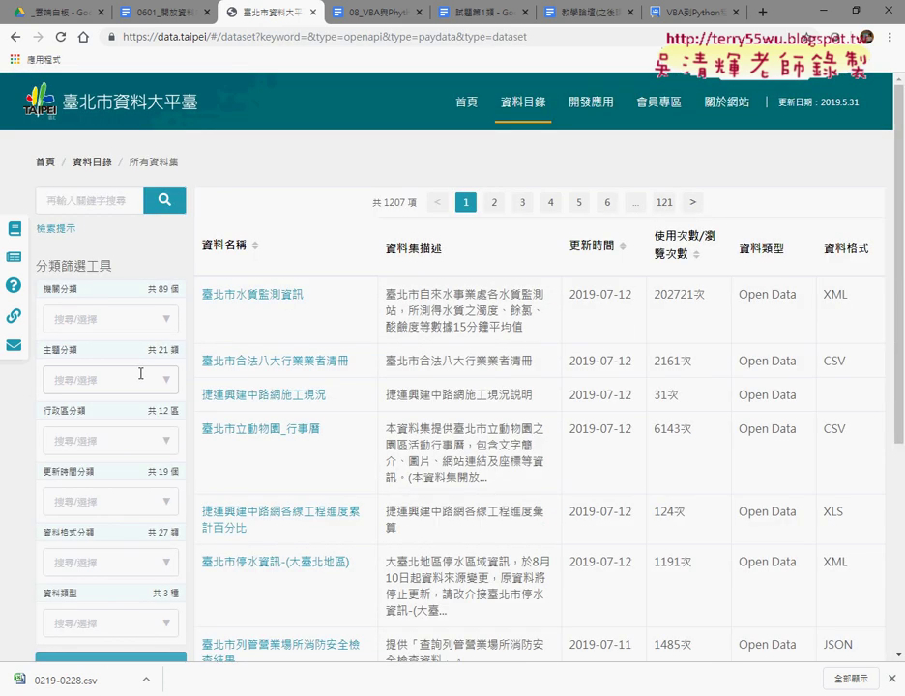
scroll(140, 375, down, 5)
scroll(141, 376, up, 5)
scroll(137, 232, down, 3)
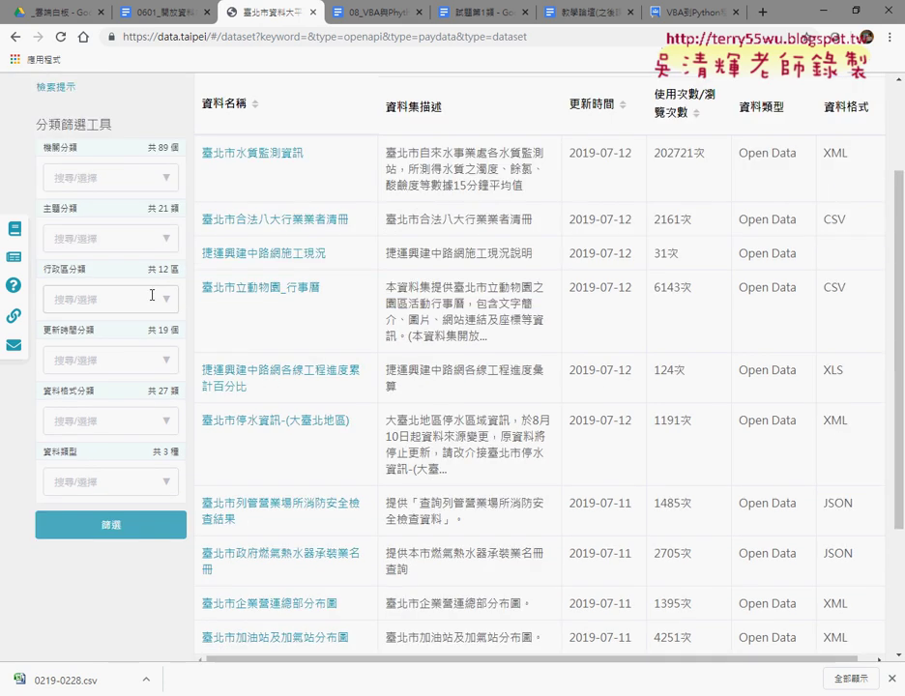
Open the 資料格式分類 dropdown showing format counts like CSV(568) and JSON(11).
click(170, 423)
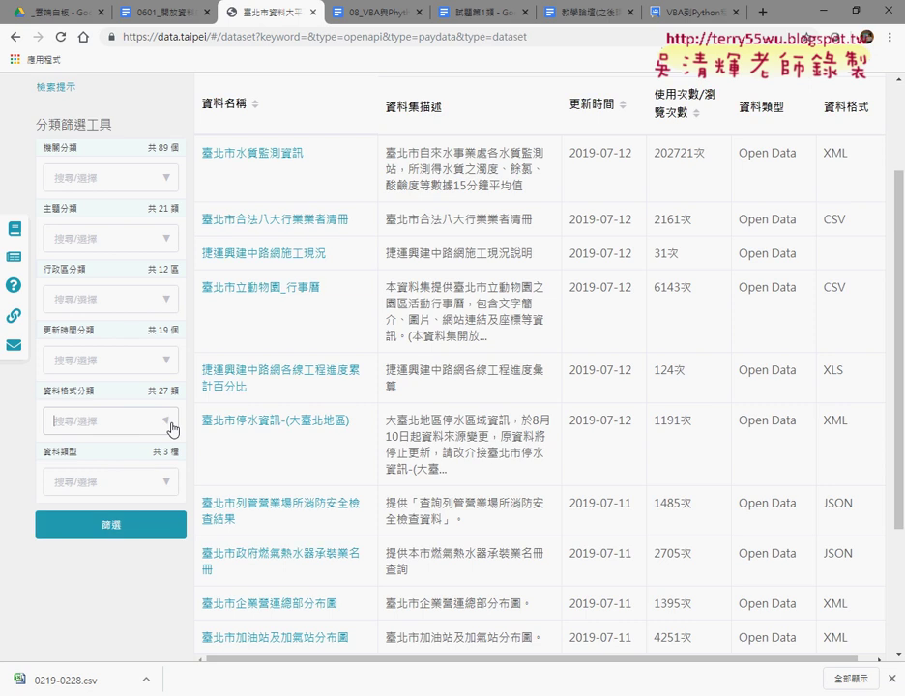
scroll(172, 428, down, 3)
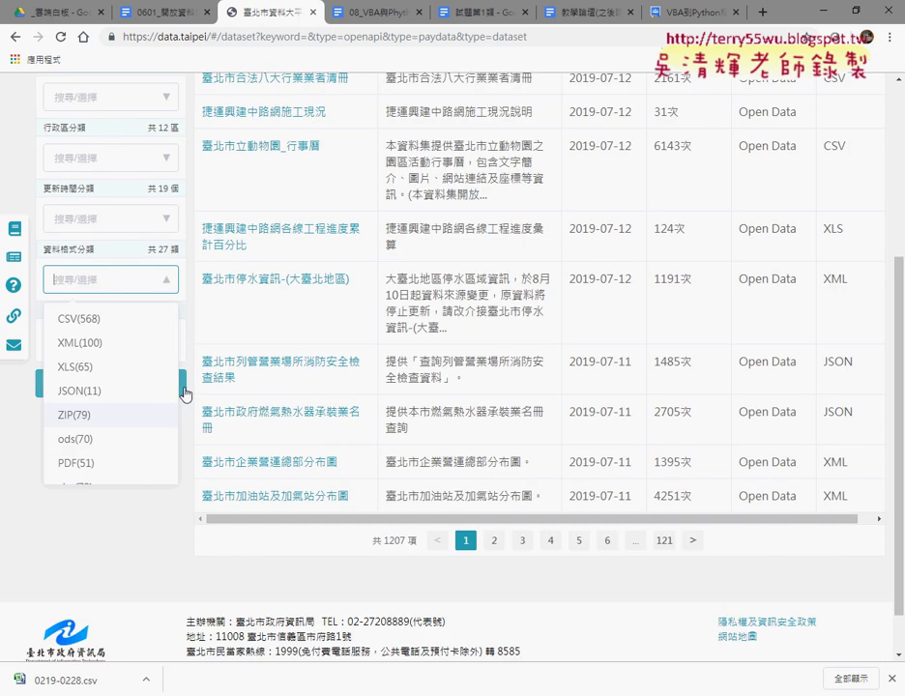
click(174, 280)
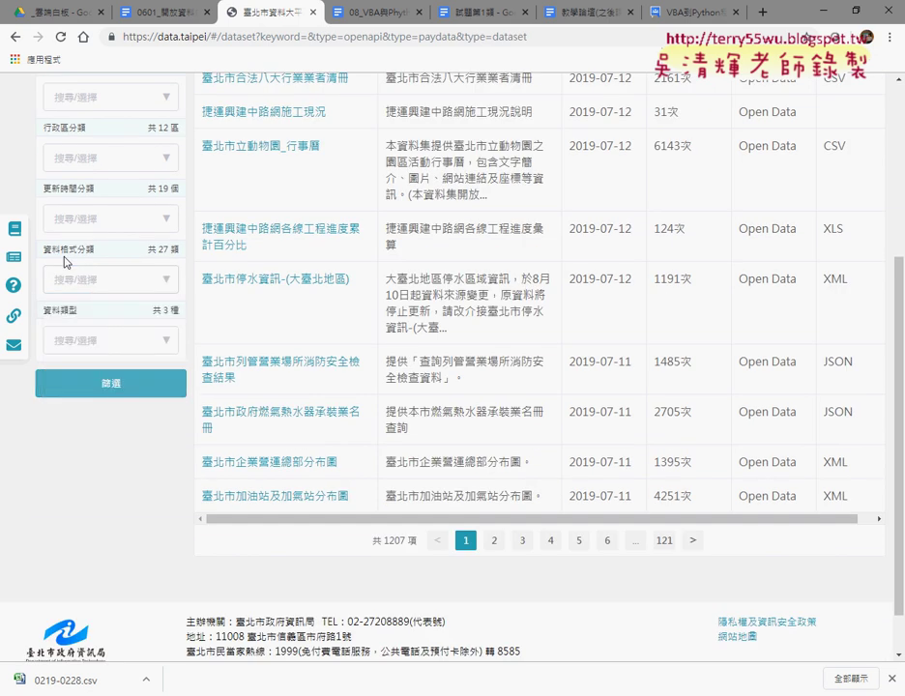
click(173, 281)
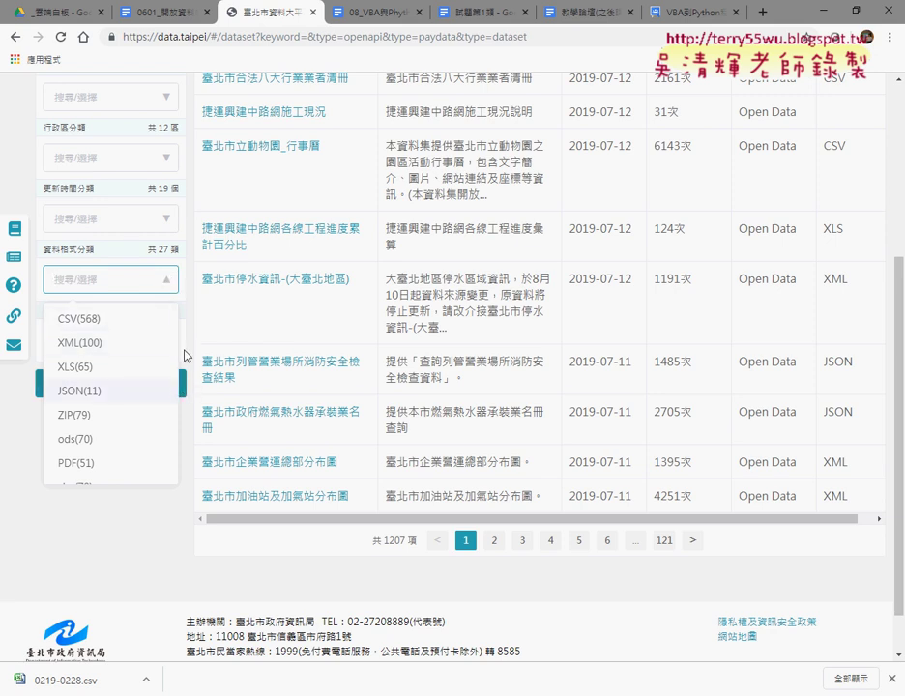
click(172, 387)
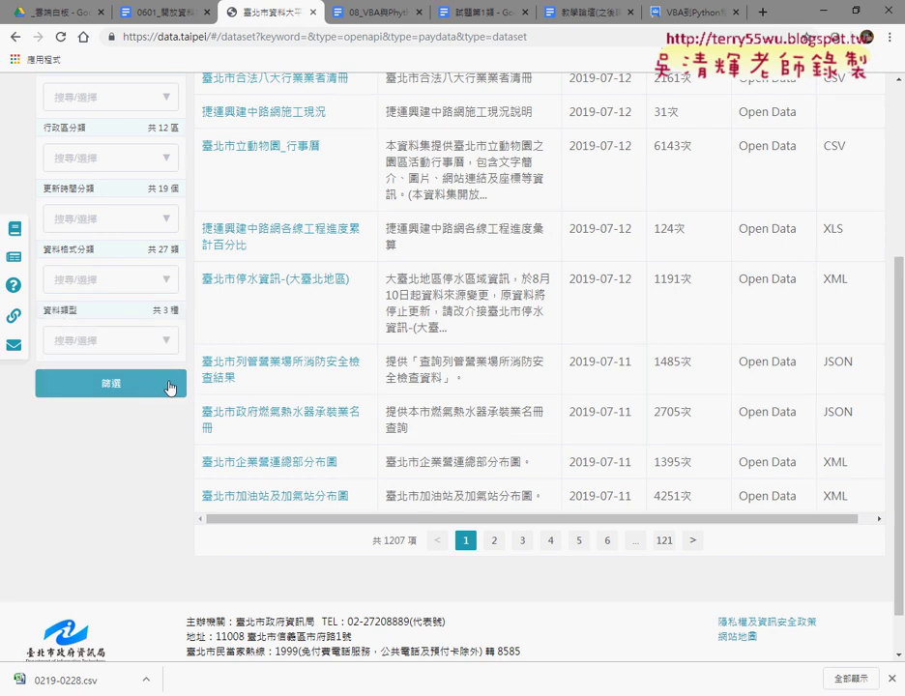
click(170, 282)
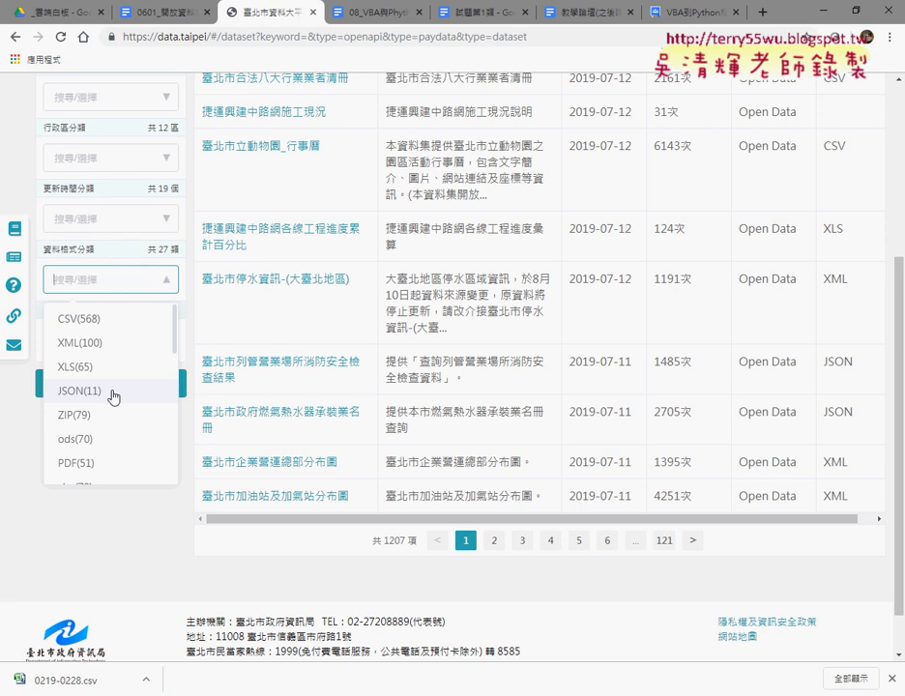
scroll(286, 310, up, 1)
scroll(286, 309, up, 3)
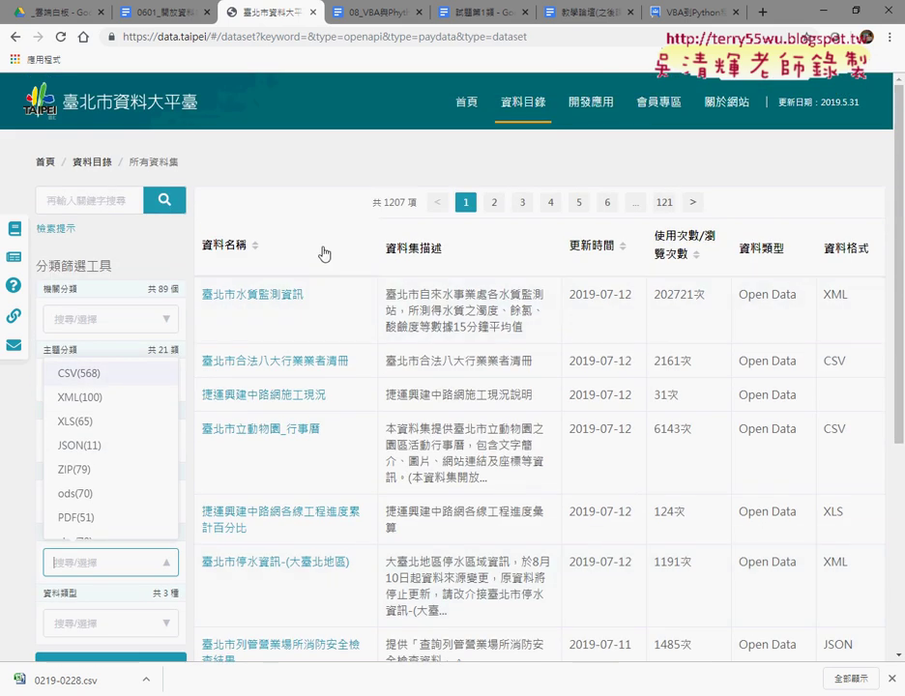
Reopen 所有資料集 from the home page and highlight the 1207 total dataset count.
click(142, 101)
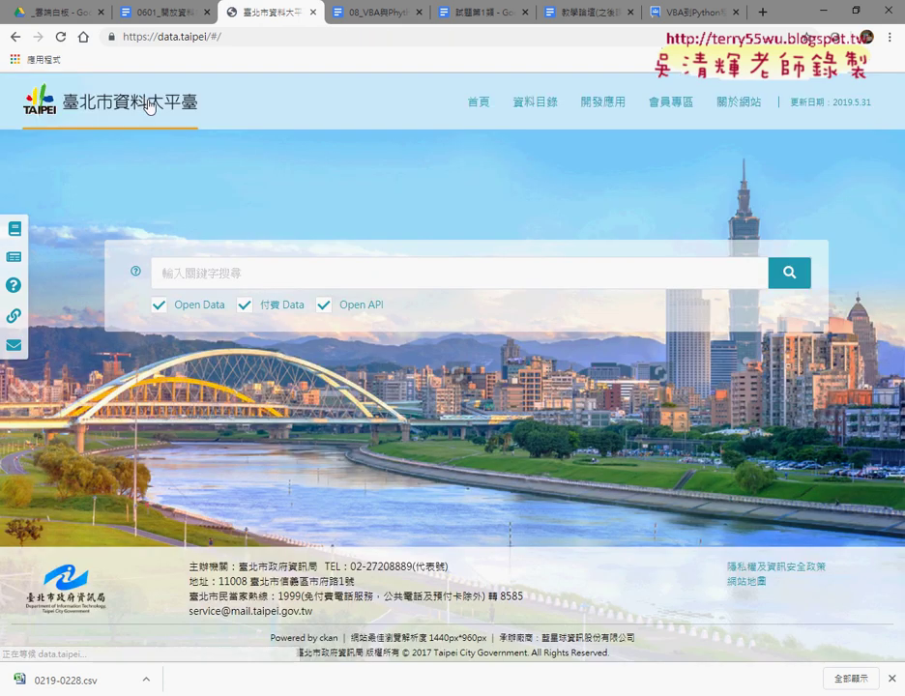
mouse_move(536, 106)
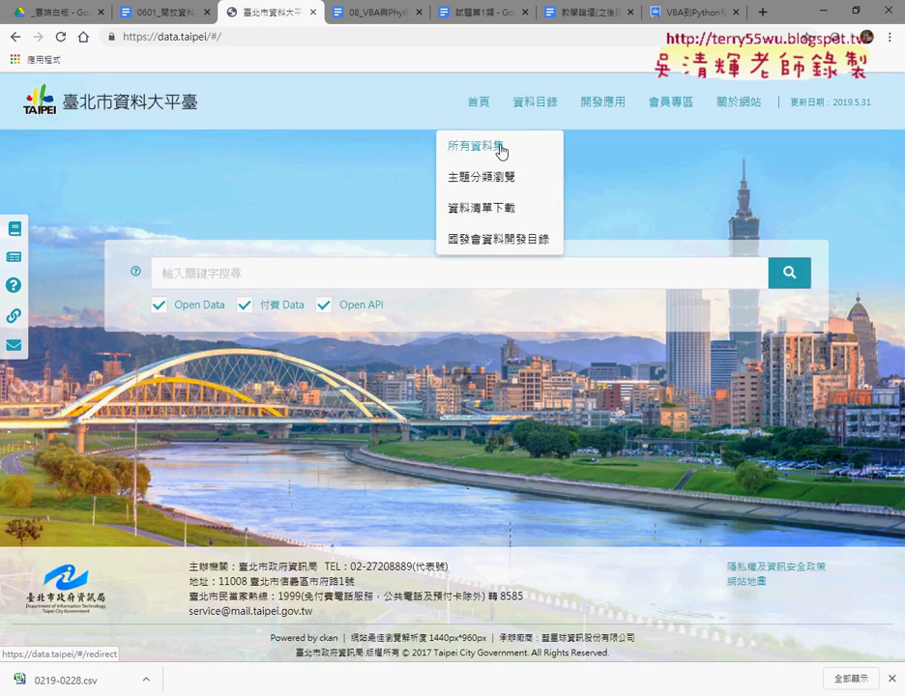
click(500, 148)
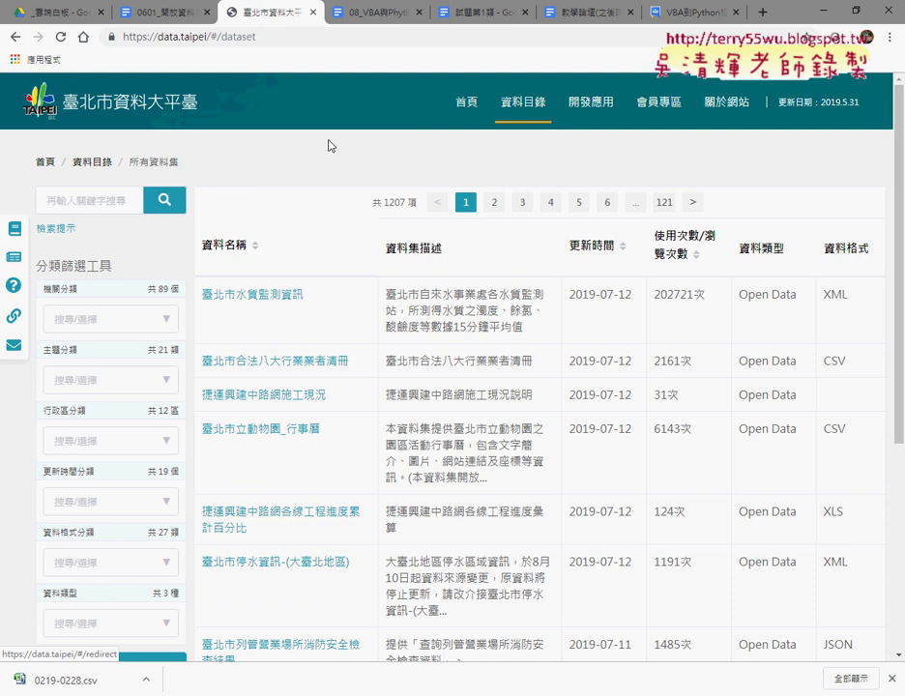
drag(382, 203, 413, 201)
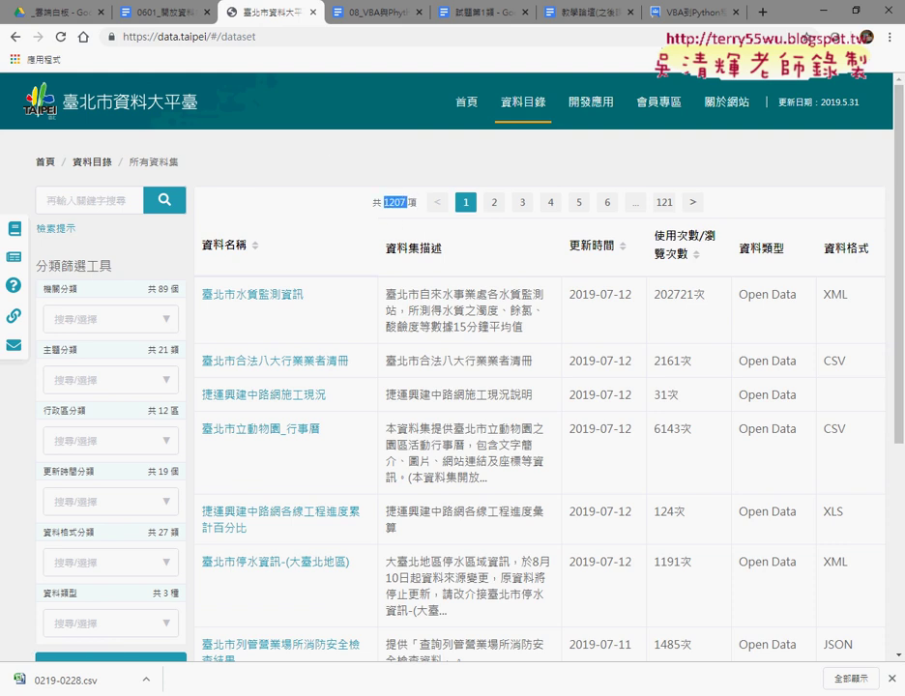
Search Google for 開放資料 in a new Chrome tab.
click(763, 12)
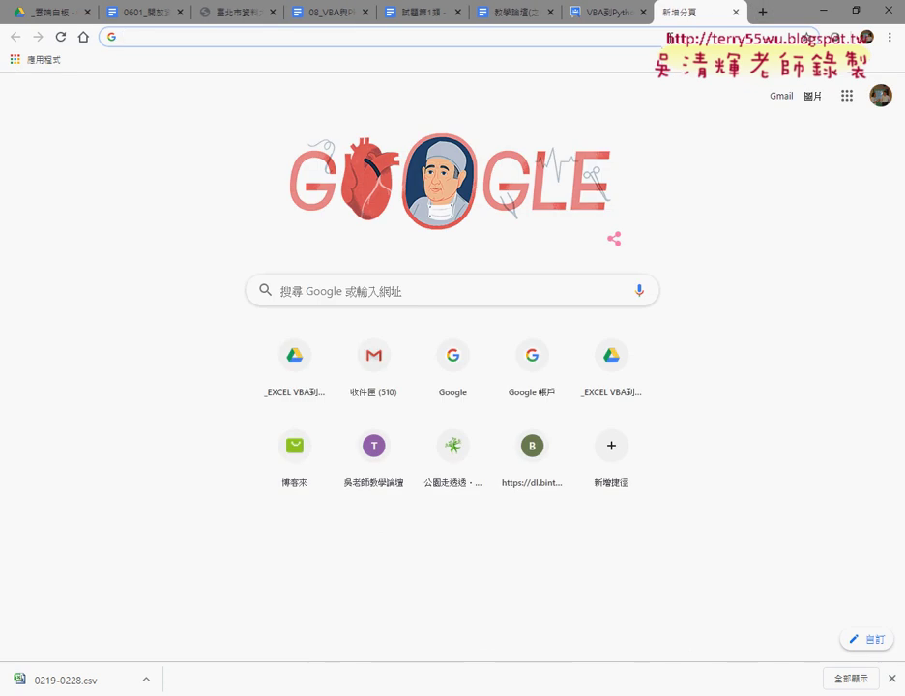
text(ki)
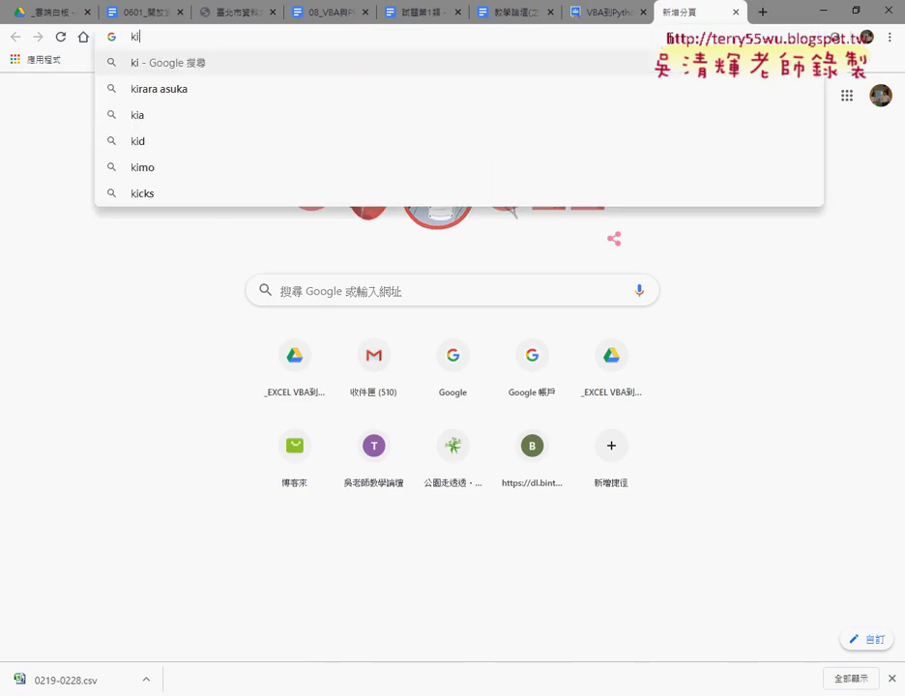
key(BackSpace)
key(BackSpace)
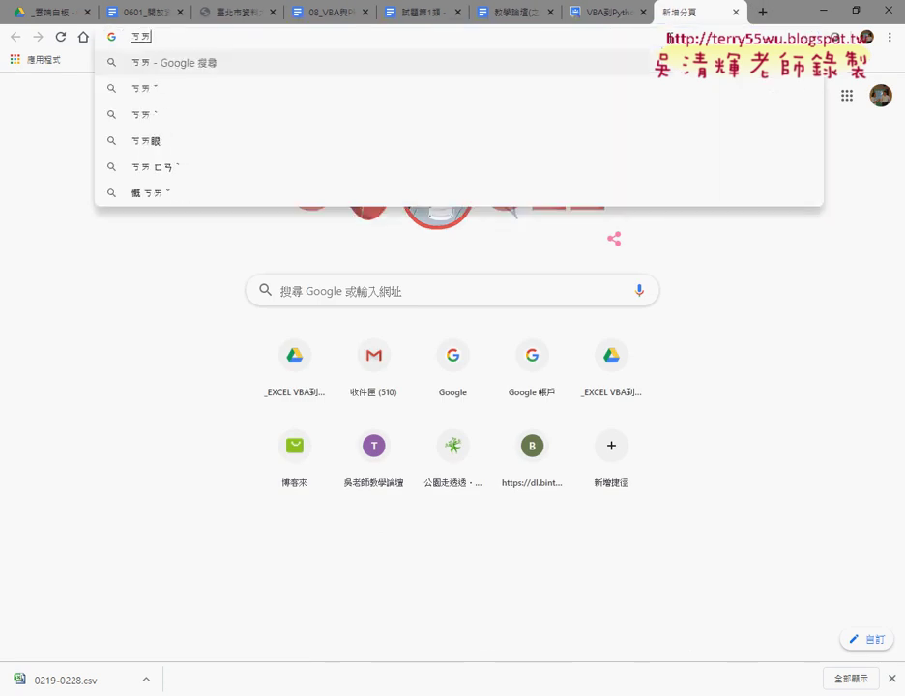
text(開ㄈㄤ)
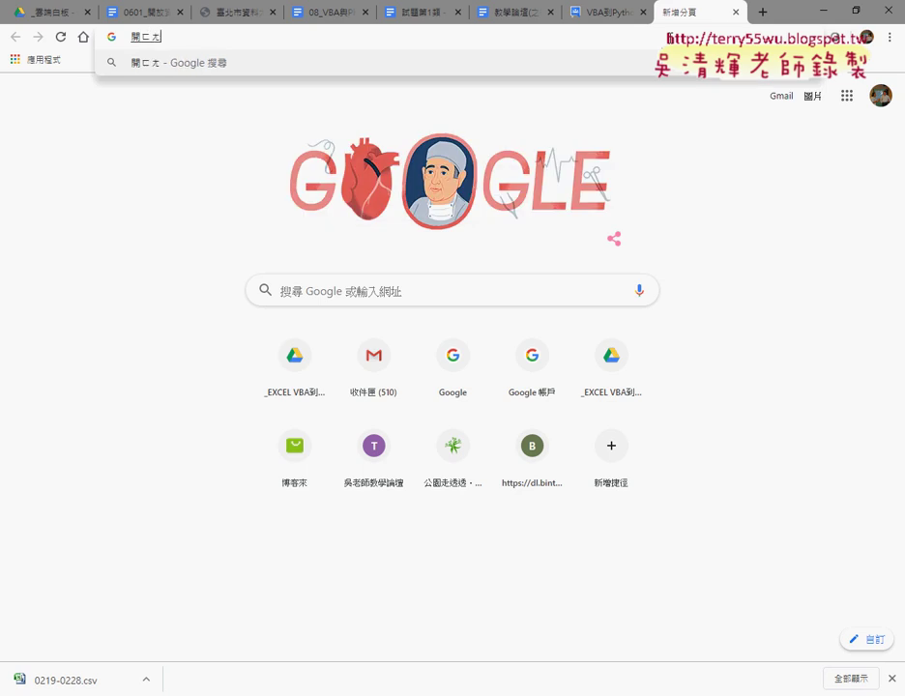
text(放資ㄌㄧ)
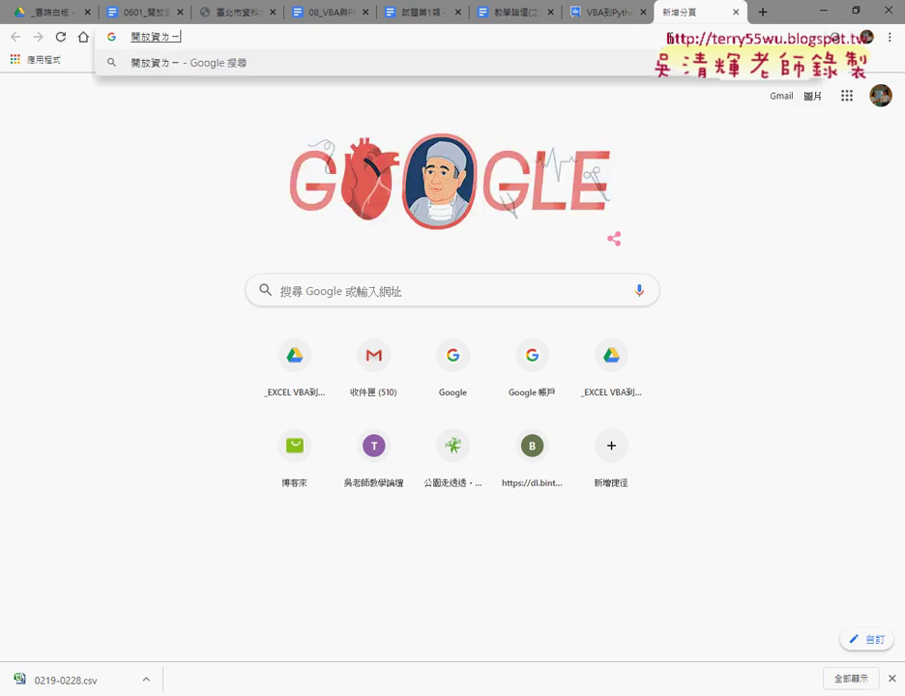
key(BackSpace)
key(BackSpace)
text(料)
key(Return)
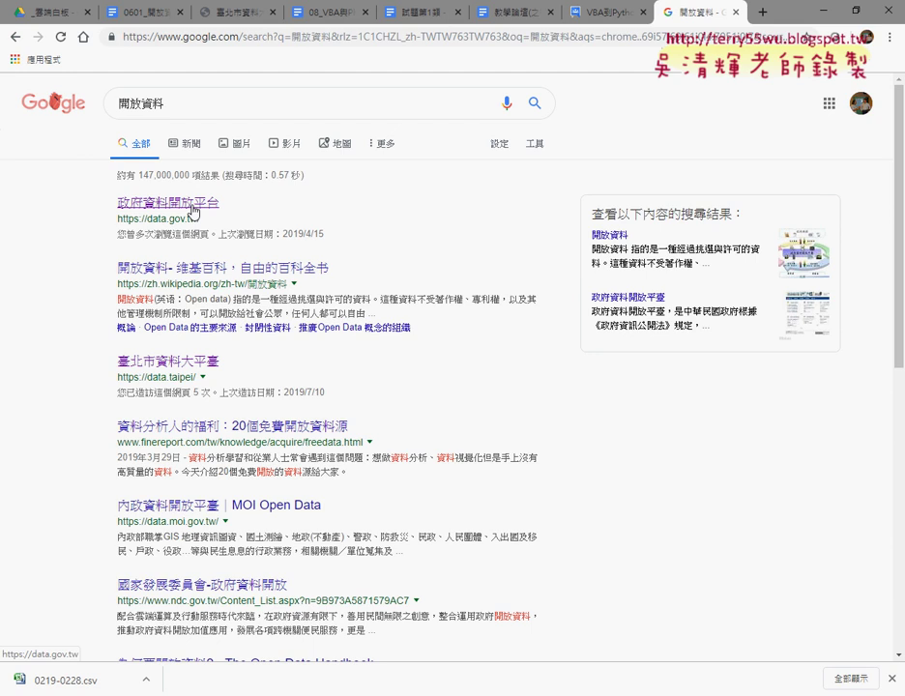
Go to the 政府資料開放平台 site (data.gov.tw) and load its 全部資料集 list of 41014 datasets.
click(193, 205)
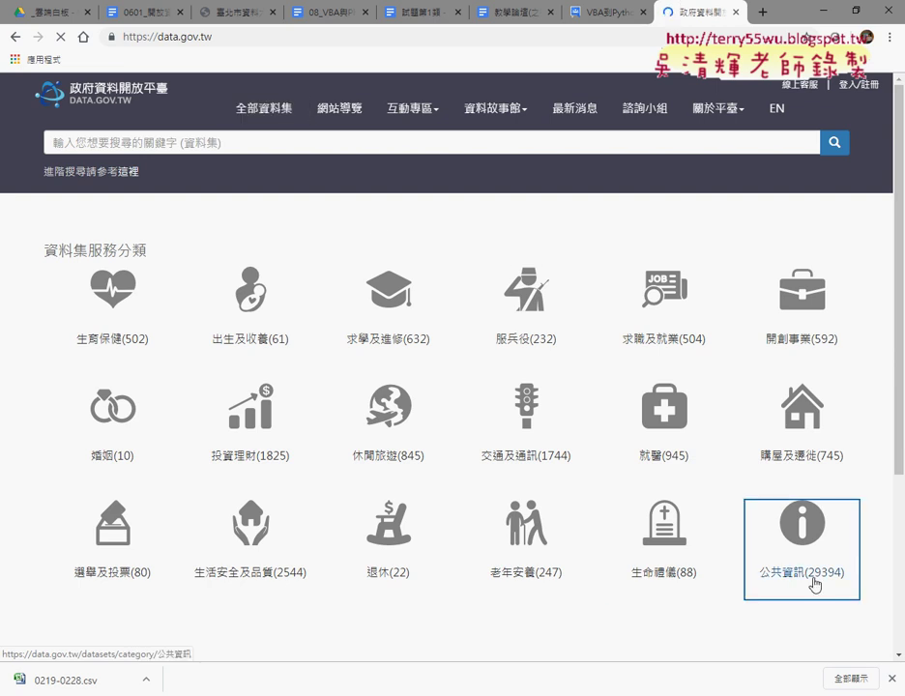
scroll(647, 524, down, 3)
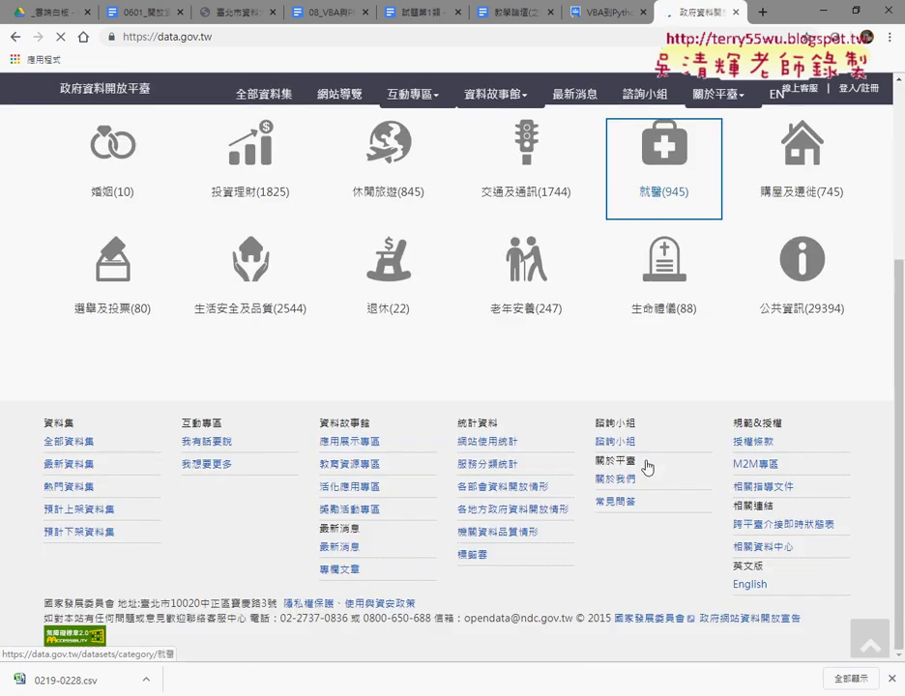
scroll(648, 466, up, 1)
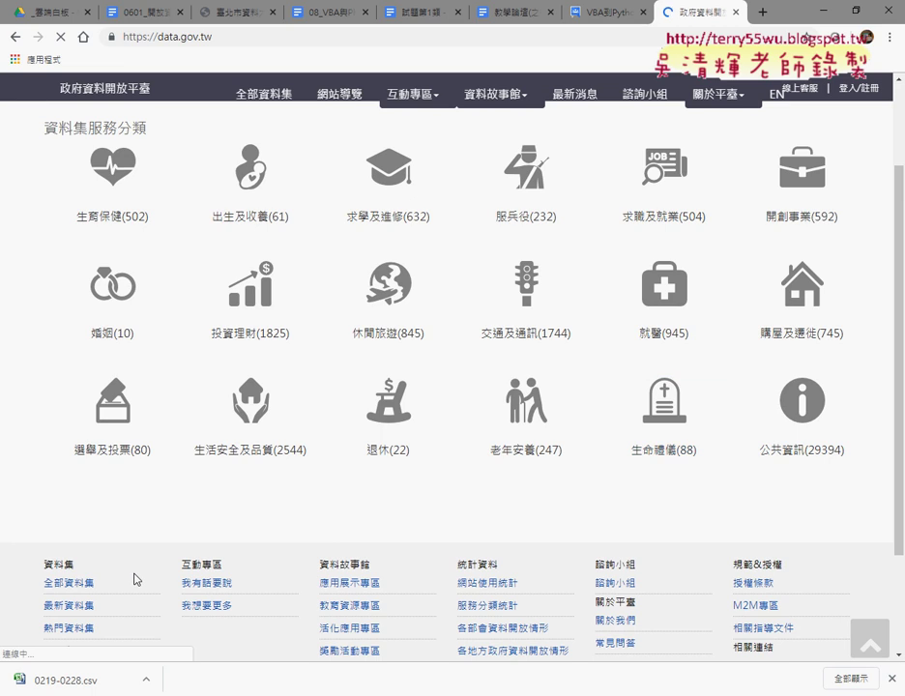
click(80, 584)
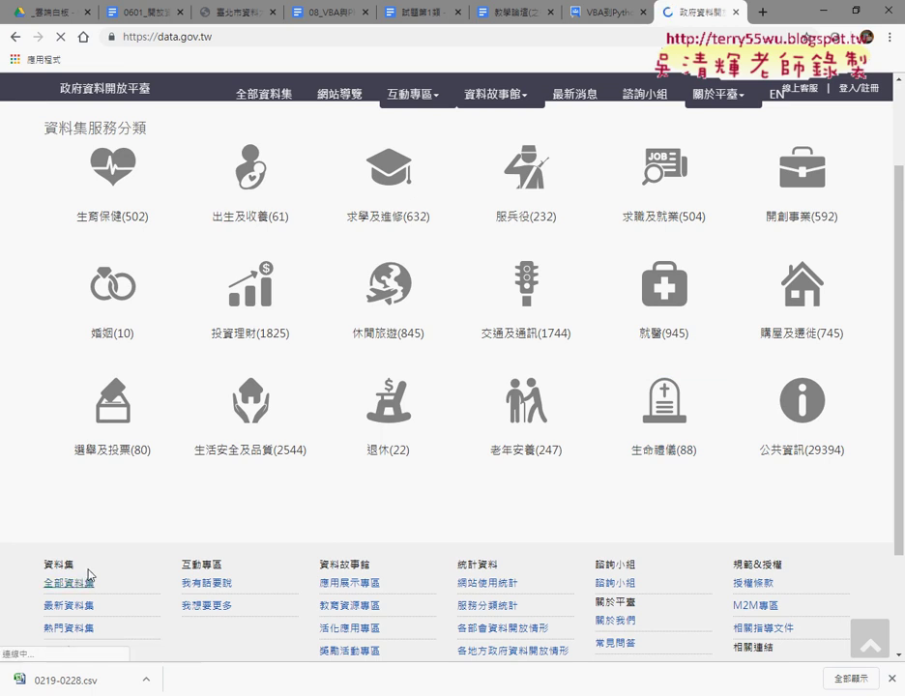